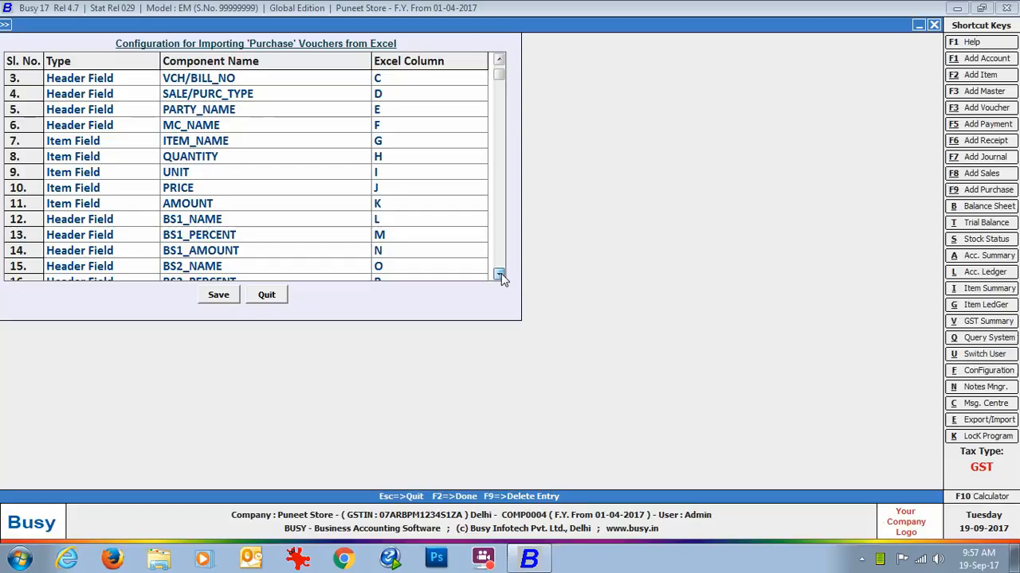
# - Compare the purchase import column mapping with the columns in the desktop Purchase workbook, and close the mapping configuration
pyautogui.click(501, 273)
pyautogui.click(501, 273)
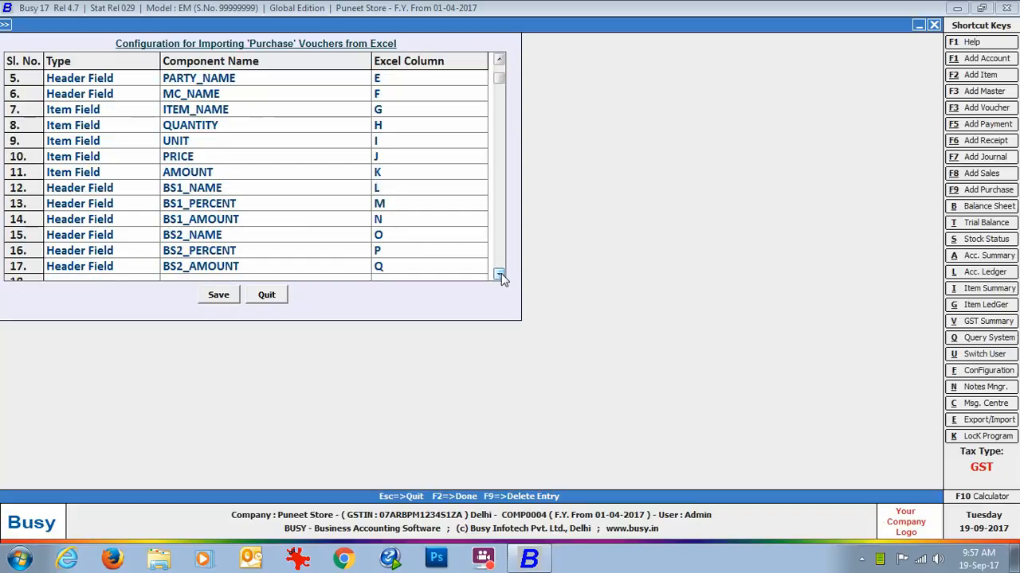
pyautogui.click(501, 273)
pyautogui.click(1014, 559)
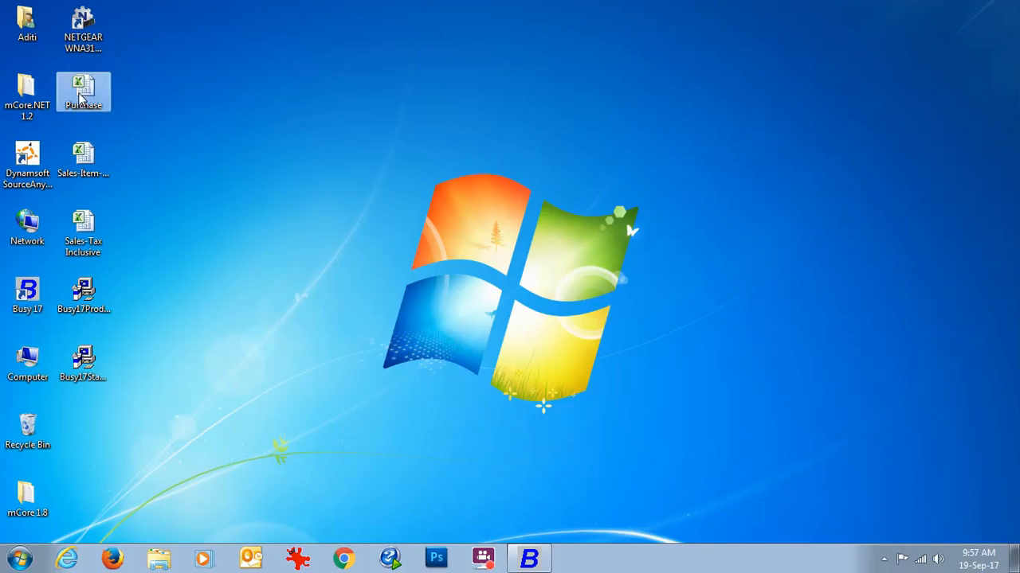
pyautogui.doubleClick(80, 96)
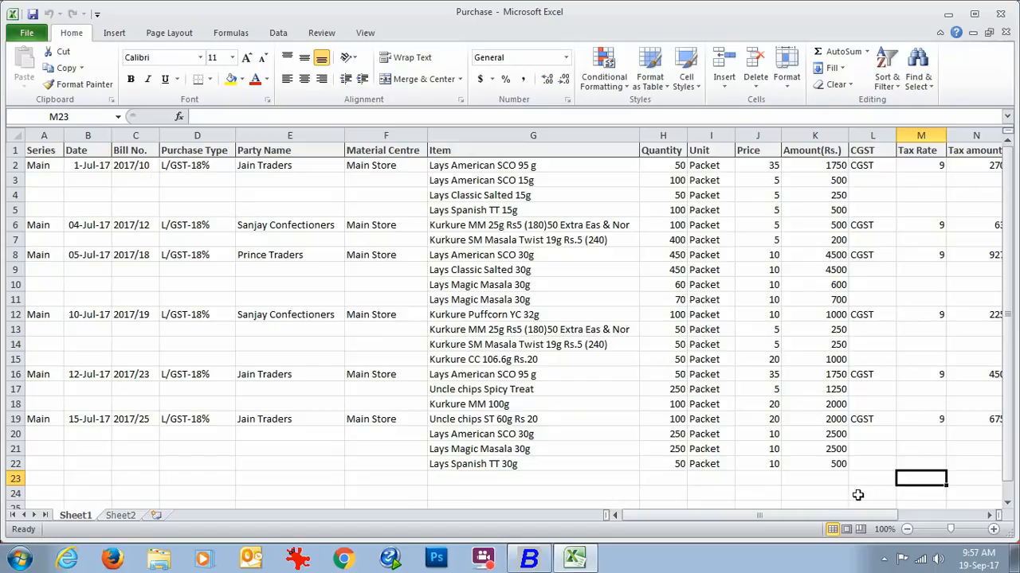
pyautogui.moveTo(851, 516); pyautogui.dragTo(930, 516)
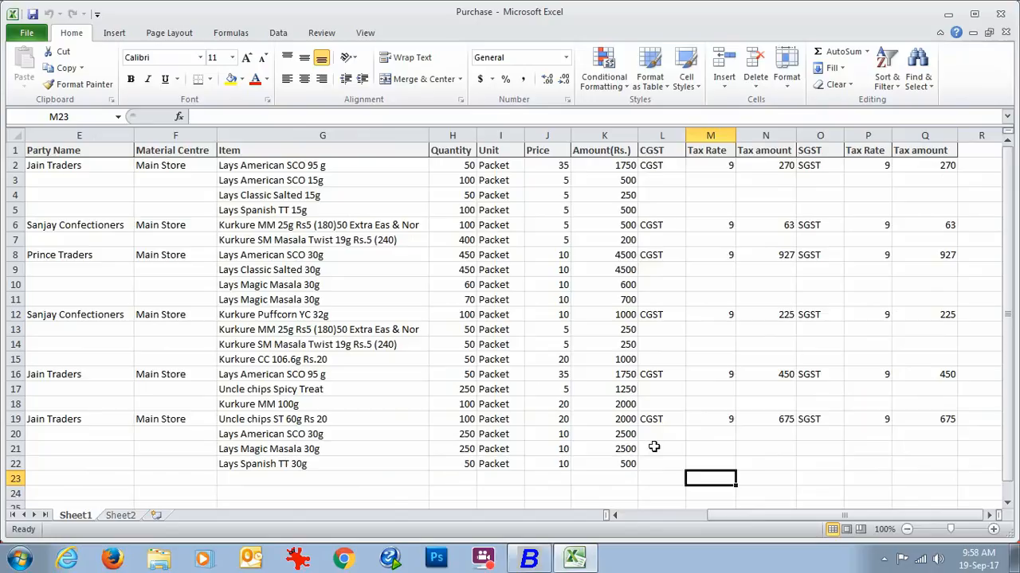
pyautogui.click(547, 563)
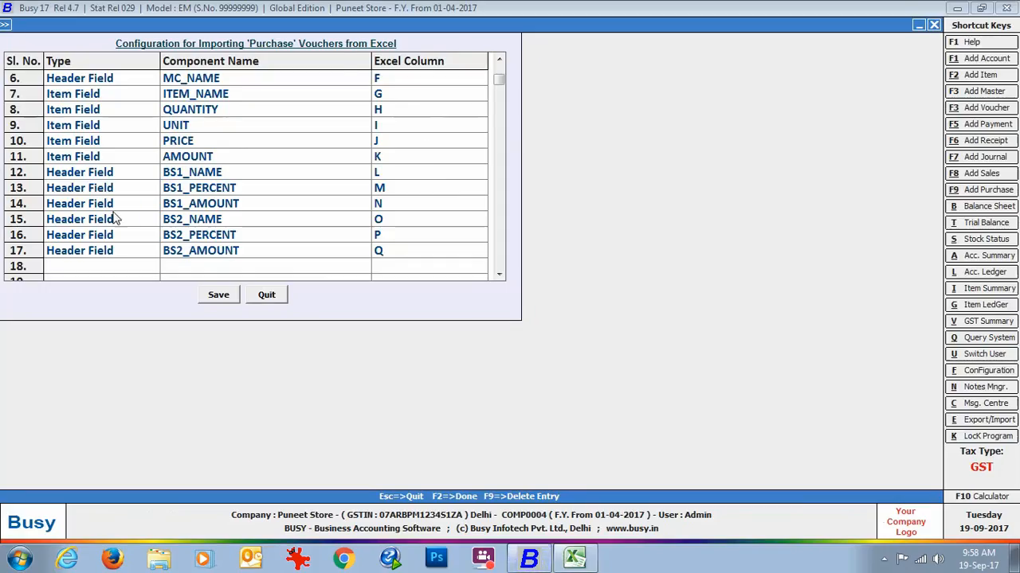
pyautogui.click(268, 296)
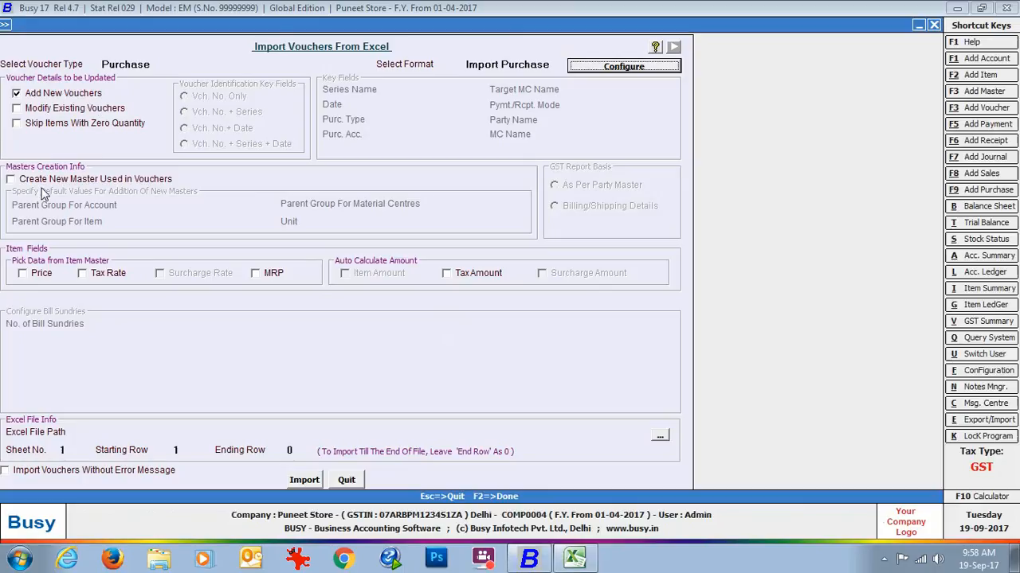
# - Enable creation of new masters used in vouchers, with parent groups Sundry Creditors for accounts, General for items and Godowns for material centres
pyautogui.click(158, 182)
pyautogui.press('Return')
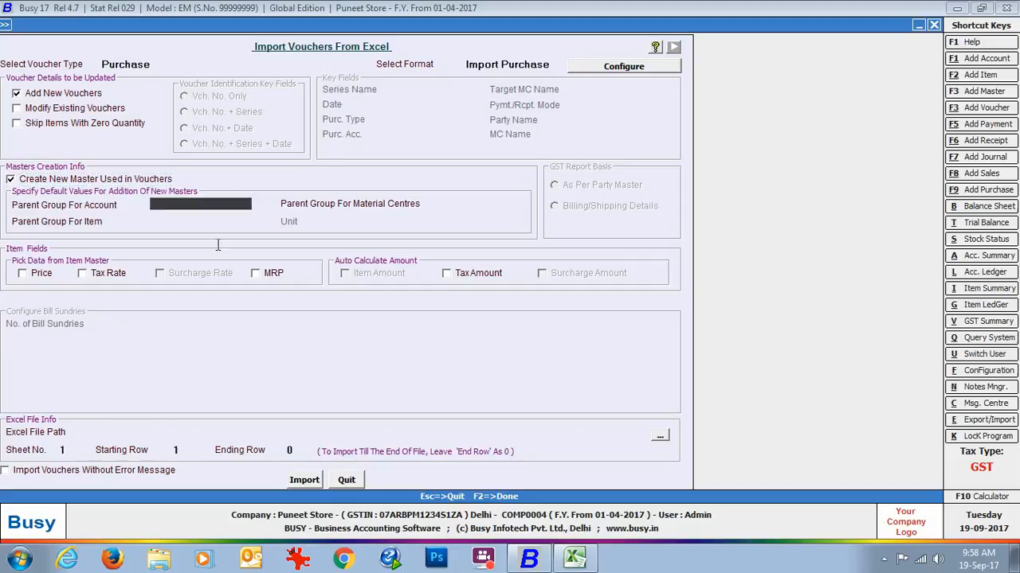
pyautogui.write('cred')
pyautogui.press('Return')
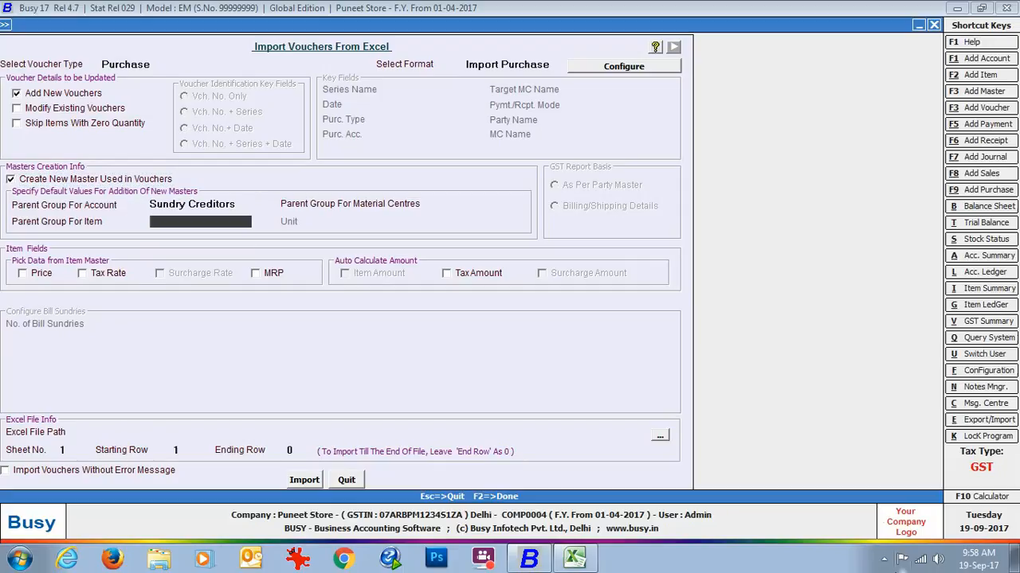
pyautogui.write('ge')
pyautogui.press('Return')
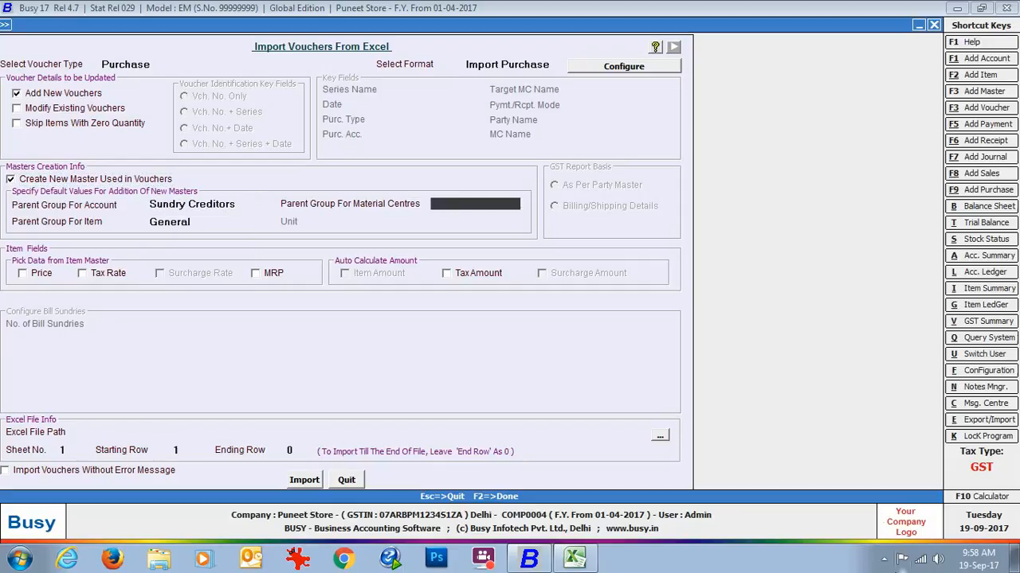
pyautogui.write('go')
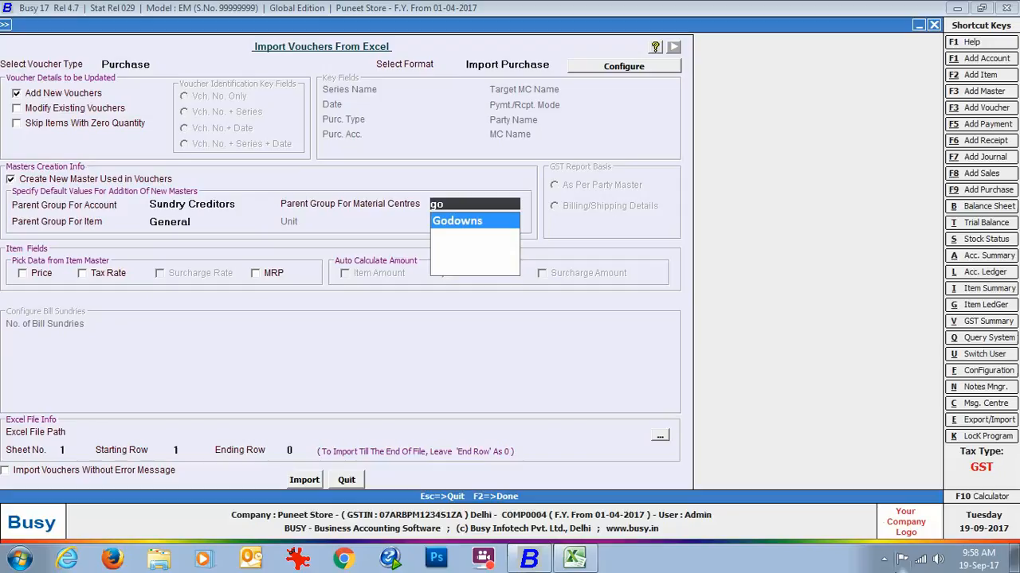
pyautogui.press('Return')
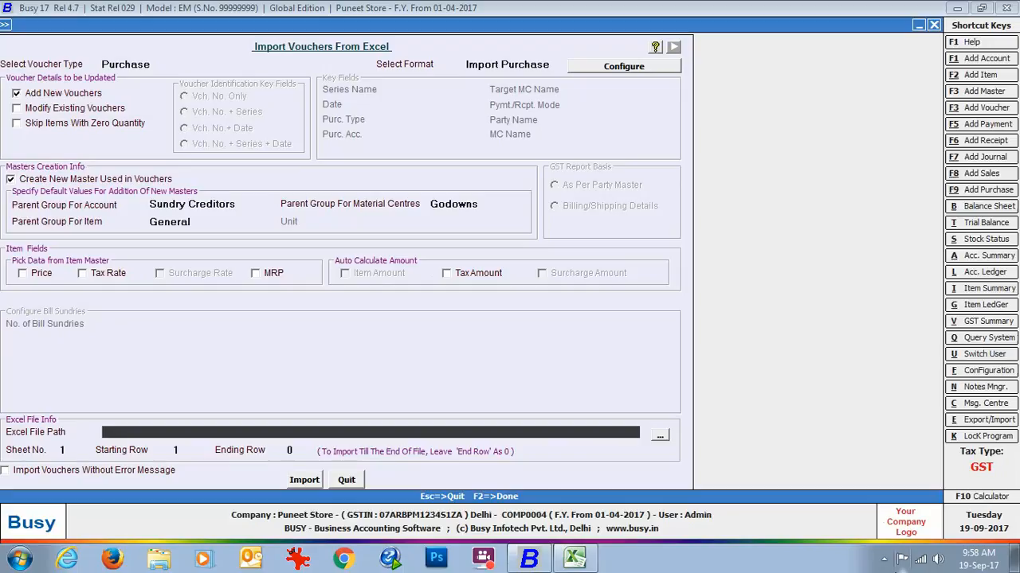
# - Select Purchase.xlsx on the Desktop as the import file and set the starting row to 2
pyautogui.click(660, 435)
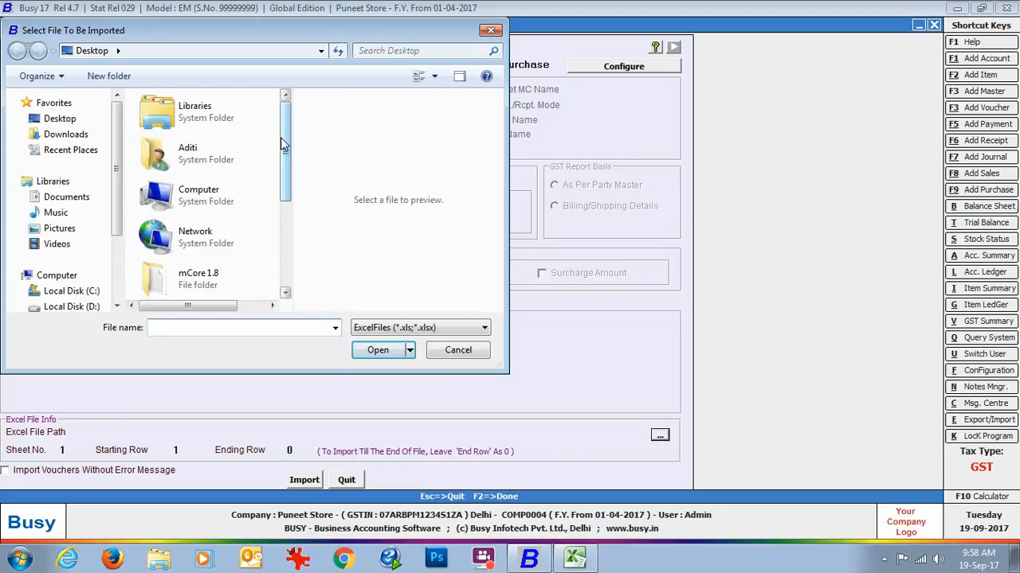
pyautogui.scroll(-3, 228, 212)
pyautogui.click(228, 205)
pyautogui.click(376, 350)
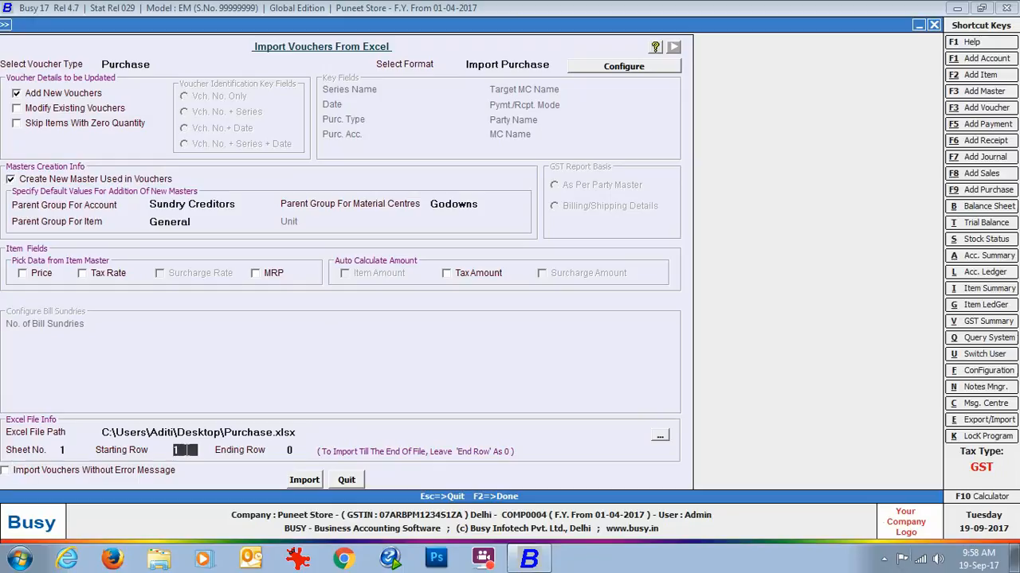
pyautogui.write('2')
# - Run the purchase voucher import, confirm it and leave the import form
pyautogui.click(303, 480)
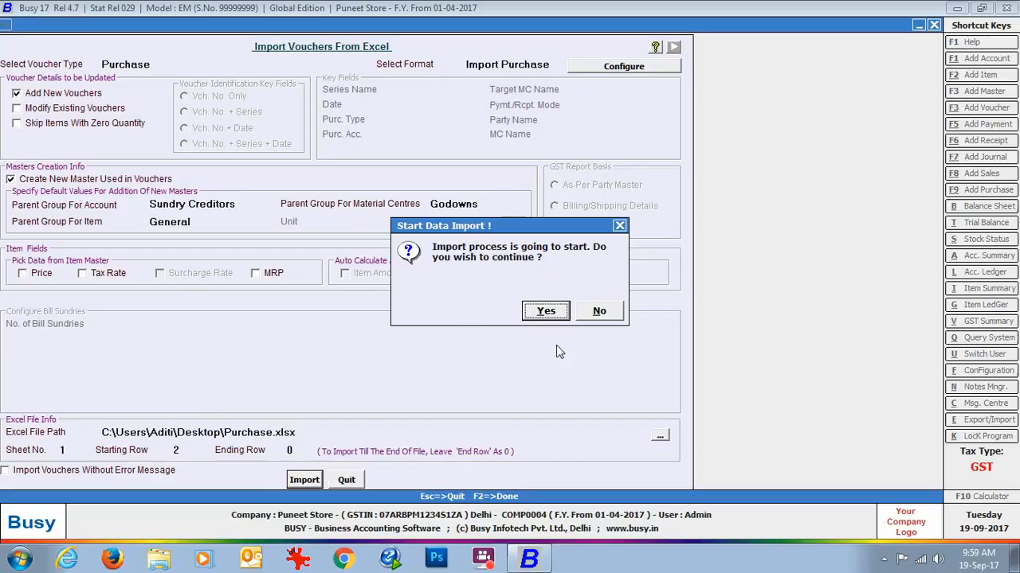
pyautogui.click(547, 312)
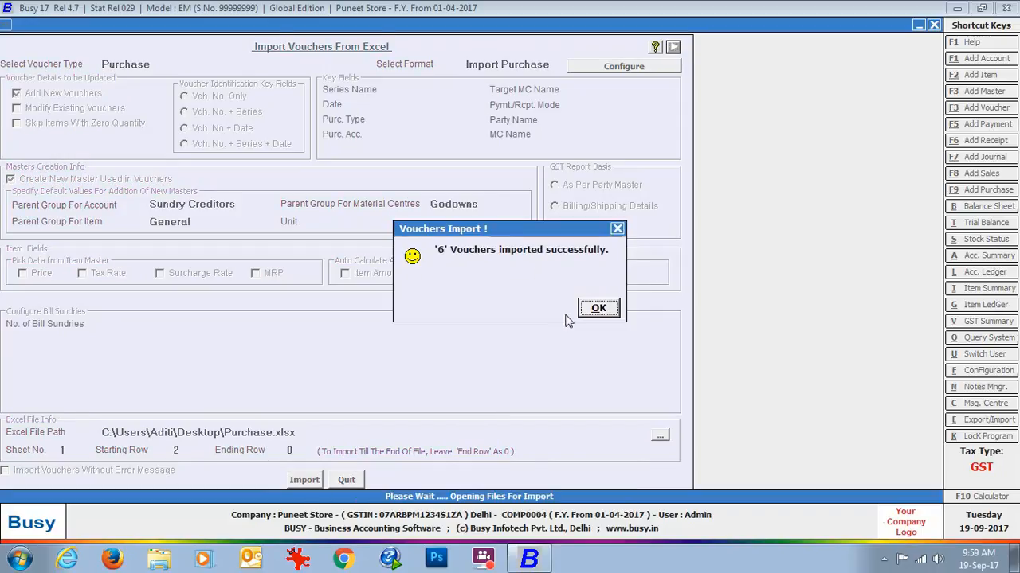
pyautogui.click(607, 311)
pyautogui.click(347, 479)
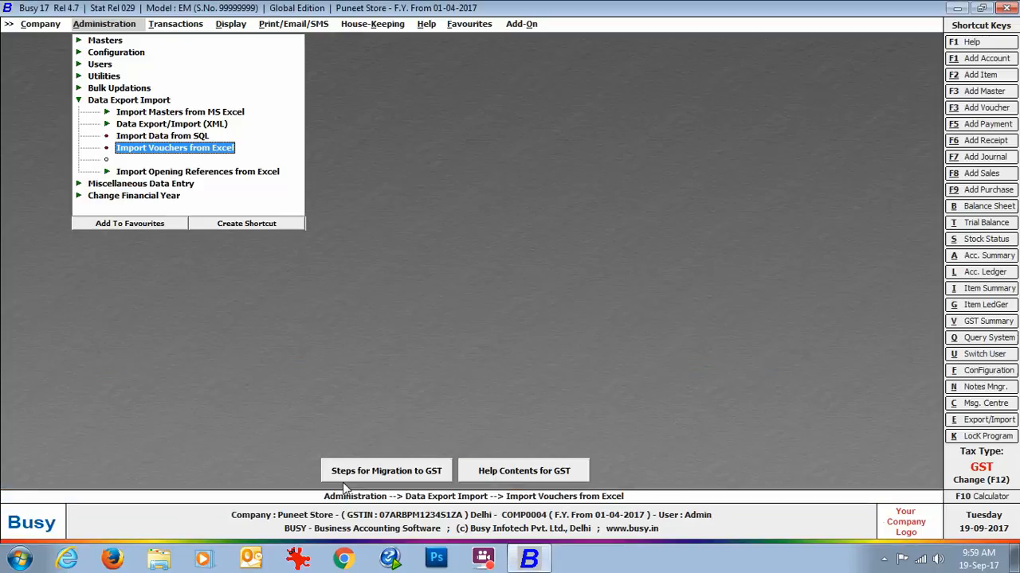
# - Display the list of purchase vouchers on screen for all voucher series
pyautogui.click(167, 26)
pyautogui.click(182, 53)
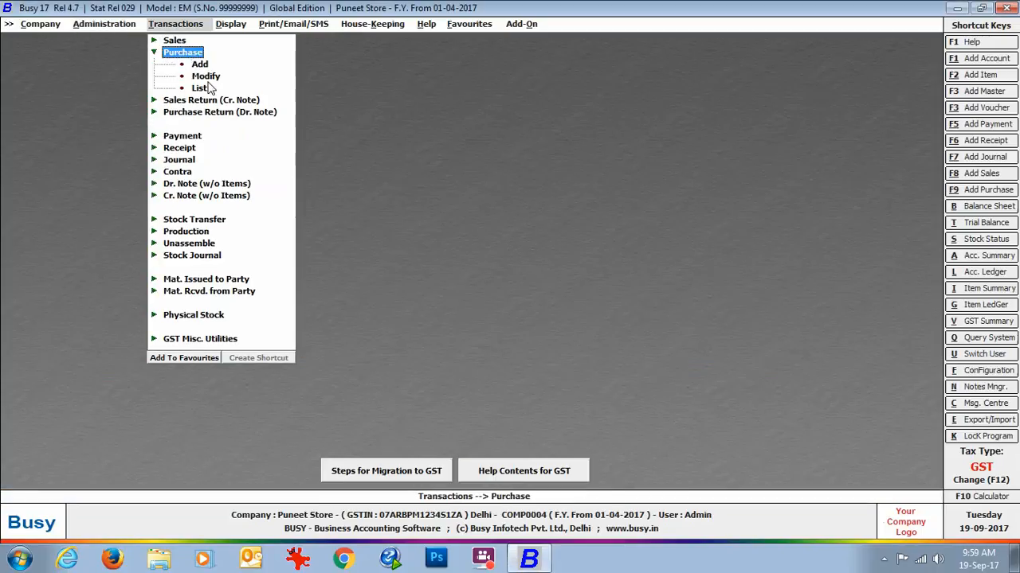
pyautogui.click(198, 88)
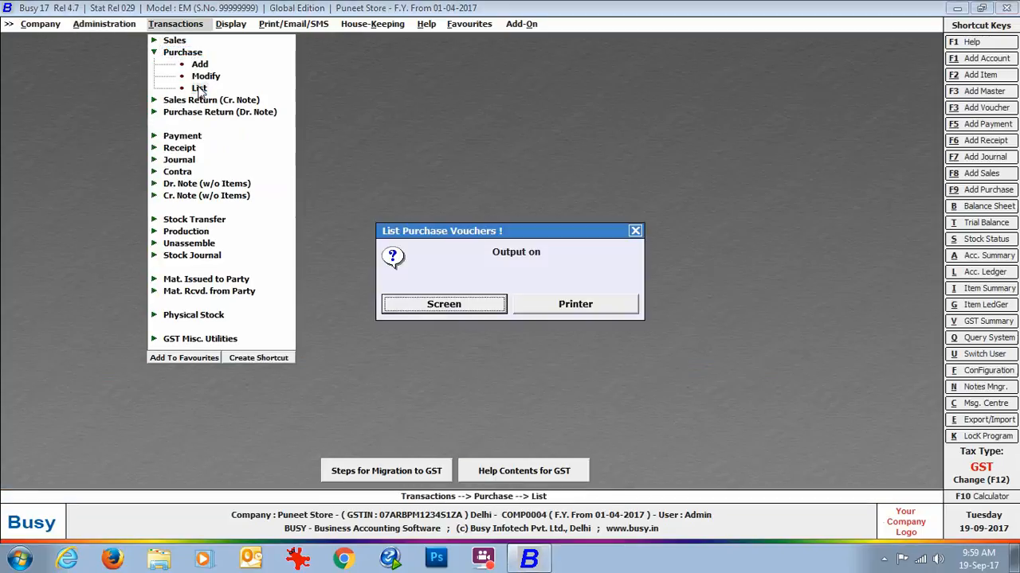
pyautogui.click(440, 309)
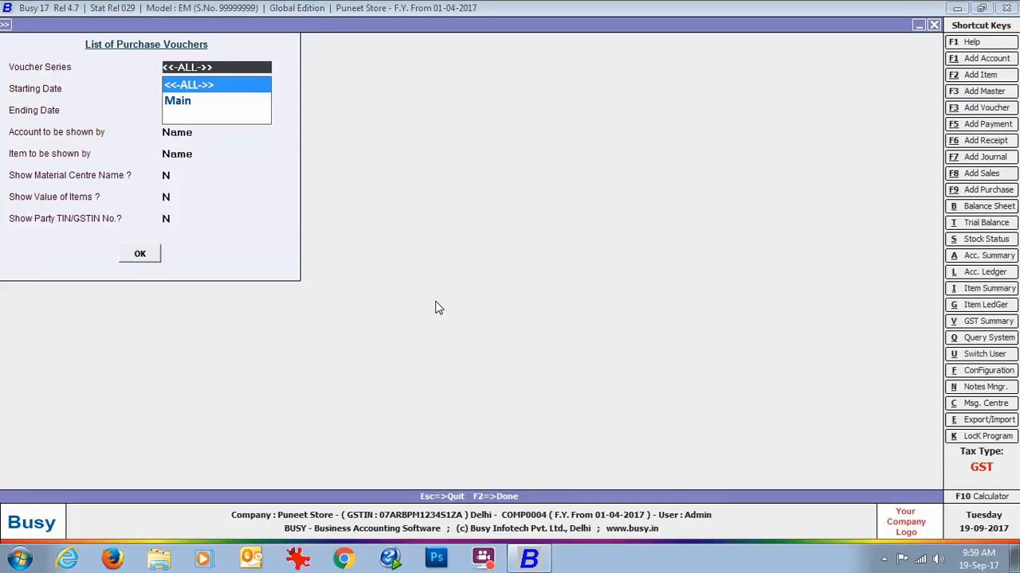
pyautogui.click(141, 255)
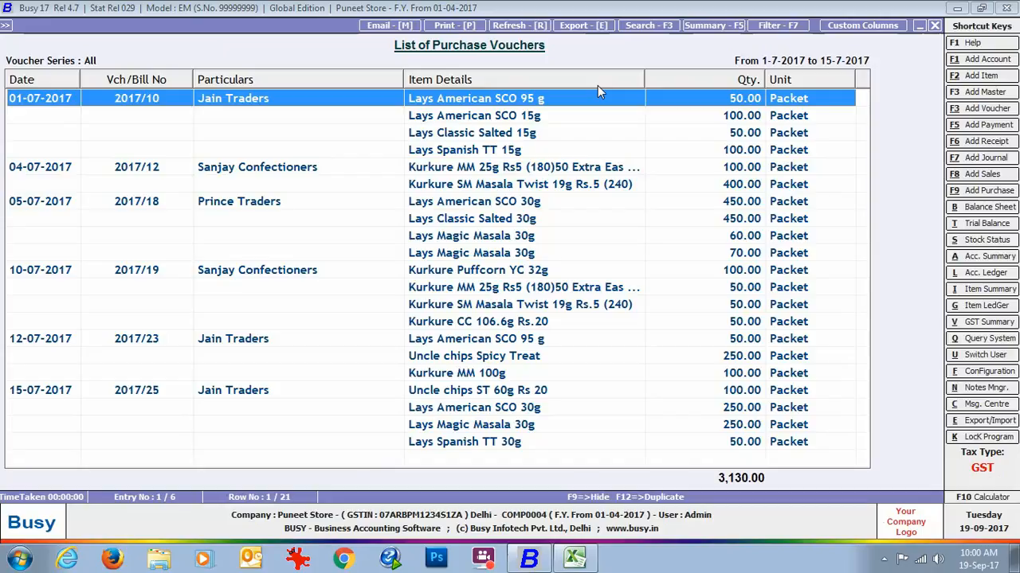
# - Open the first listed Jain Traders voucher to check its items and taxes, and close it and the voucher list
pyautogui.doubleClick(338, 97)
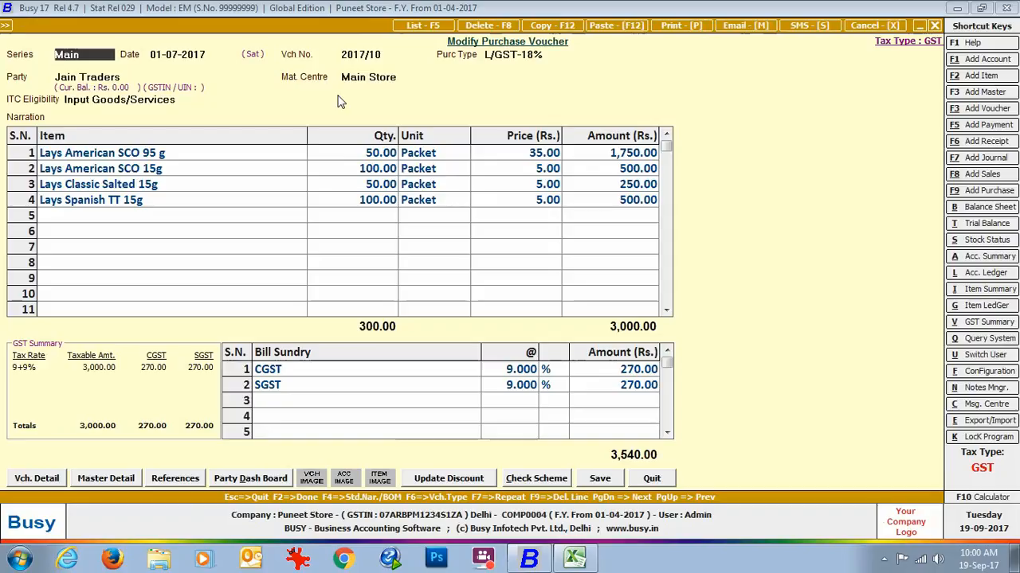
pyautogui.click(652, 478)
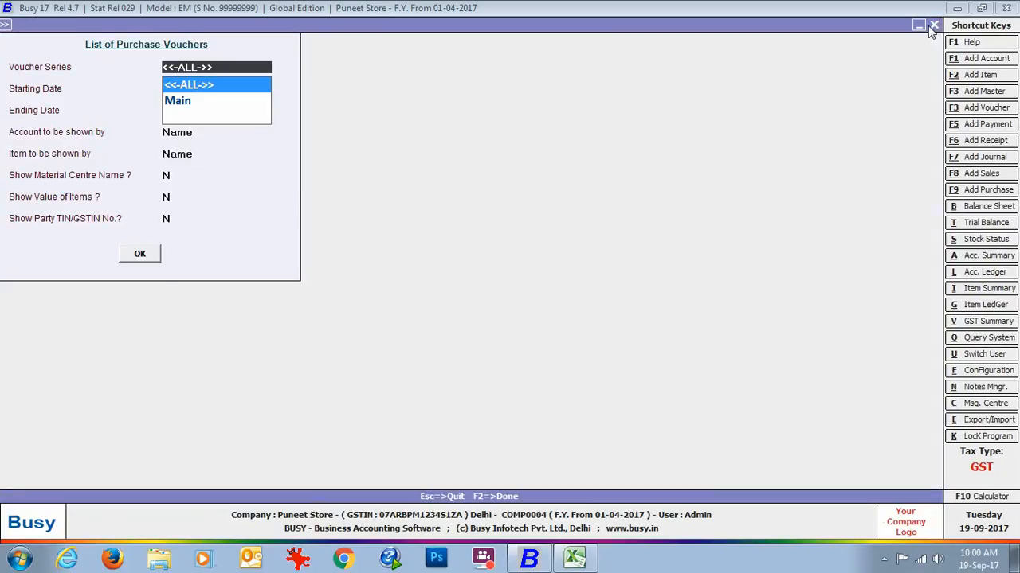
pyautogui.press('Escape')
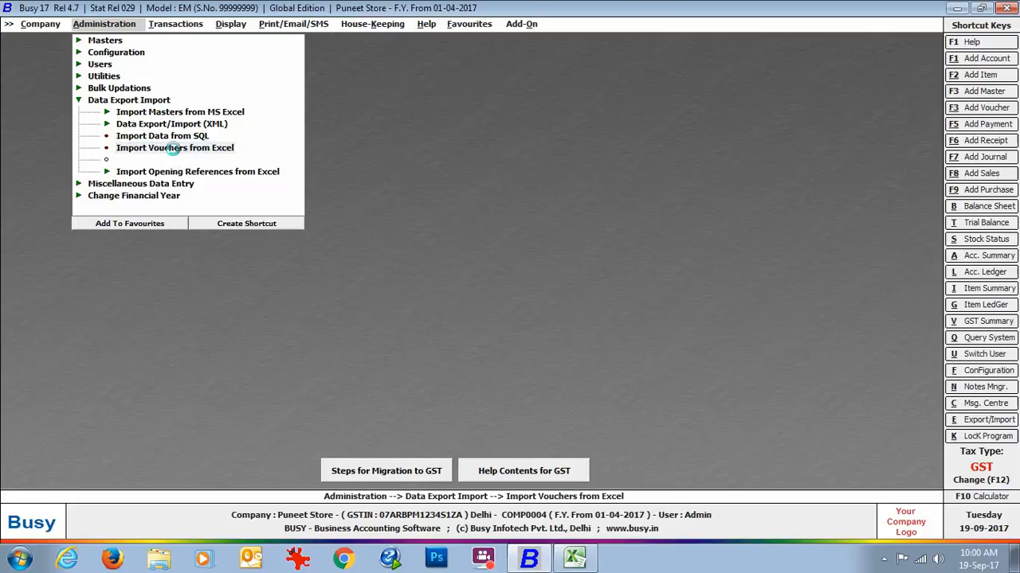
# - Open the Excel voucher import for Sales vouchers with the Import Sales format
pyautogui.click(176, 149)
pyautogui.press('Return')
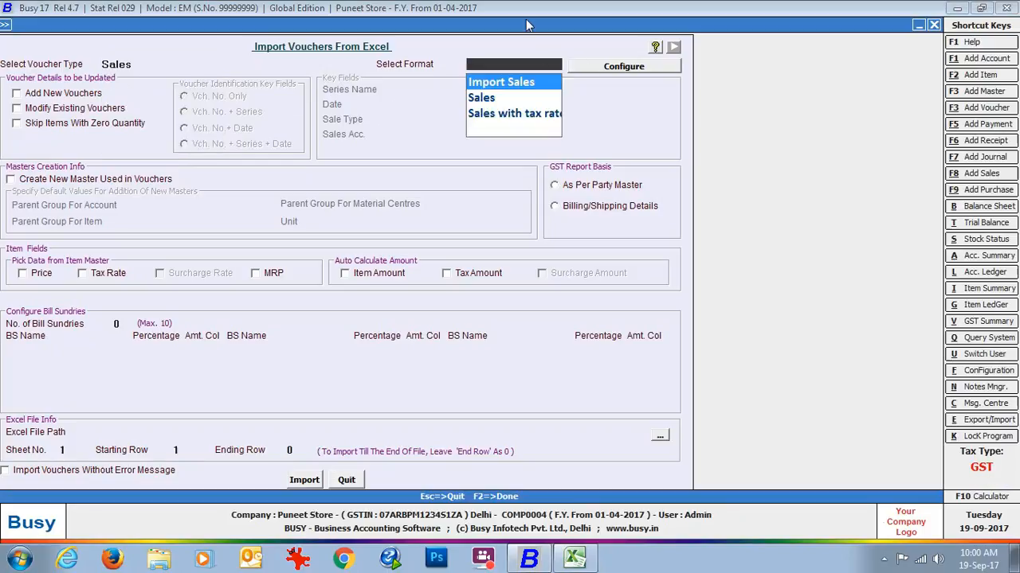
pyautogui.press('Return')
# - Open the column mapping configuration of the Import Sales format
pyautogui.click(612, 68)
pyautogui.press('Right')
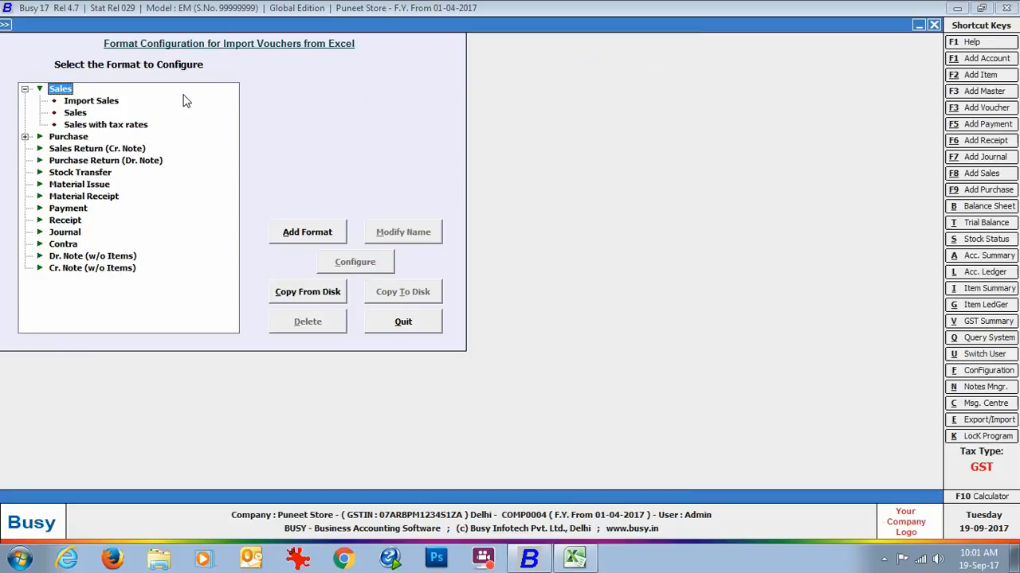
pyautogui.click(94, 101)
pyautogui.click(352, 262)
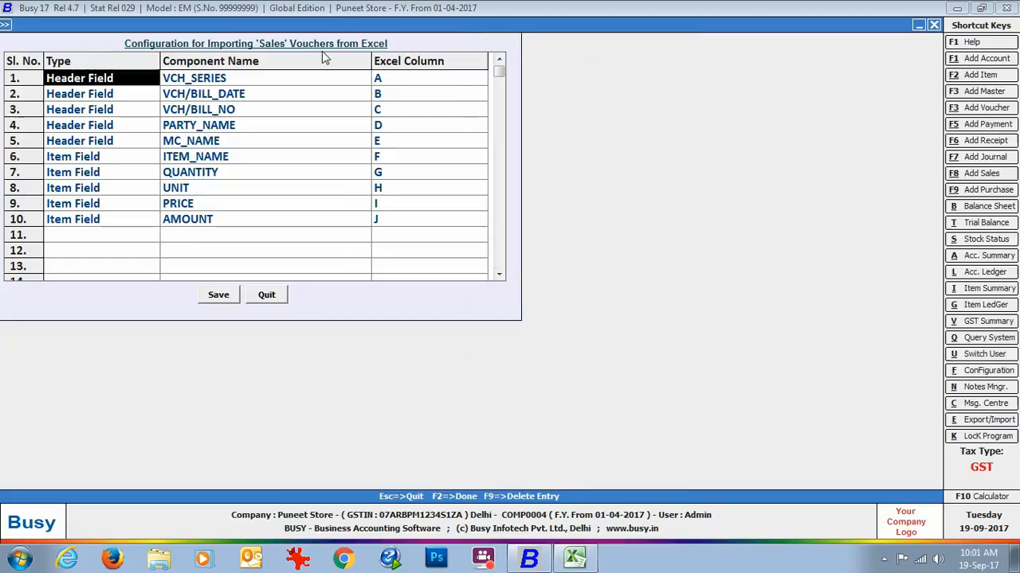
# - Compare the sales mapping with the columns in the desktop Sales-Item-wise workbook, and close the format configuration
pyautogui.click(1014, 559)
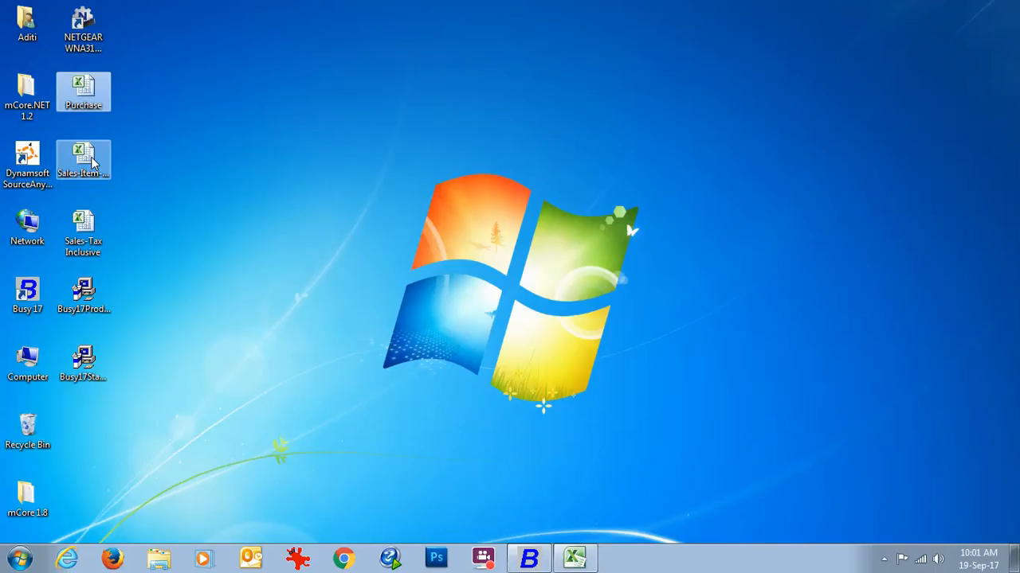
pyautogui.doubleClick(91, 161)
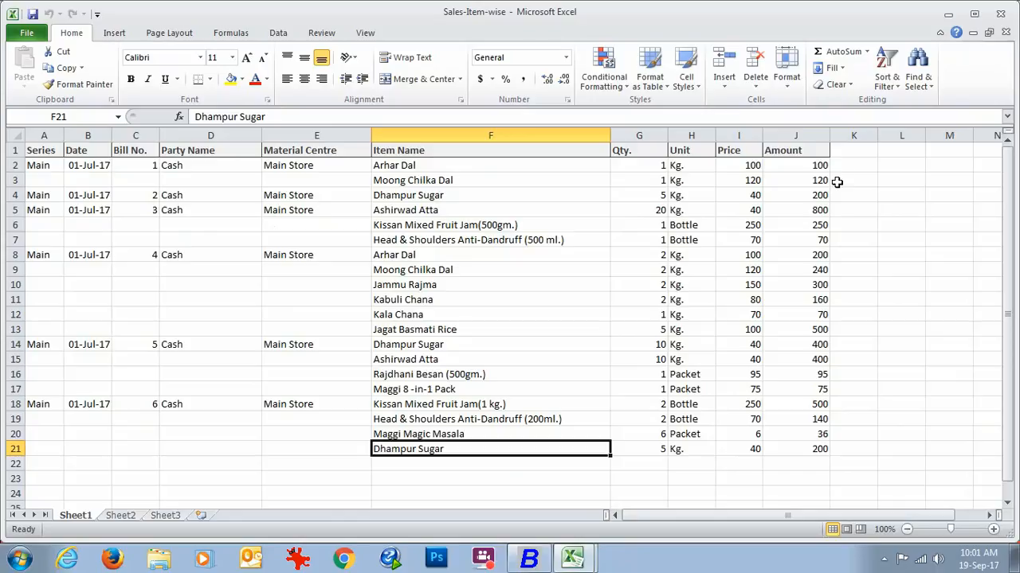
pyautogui.click(529, 558)
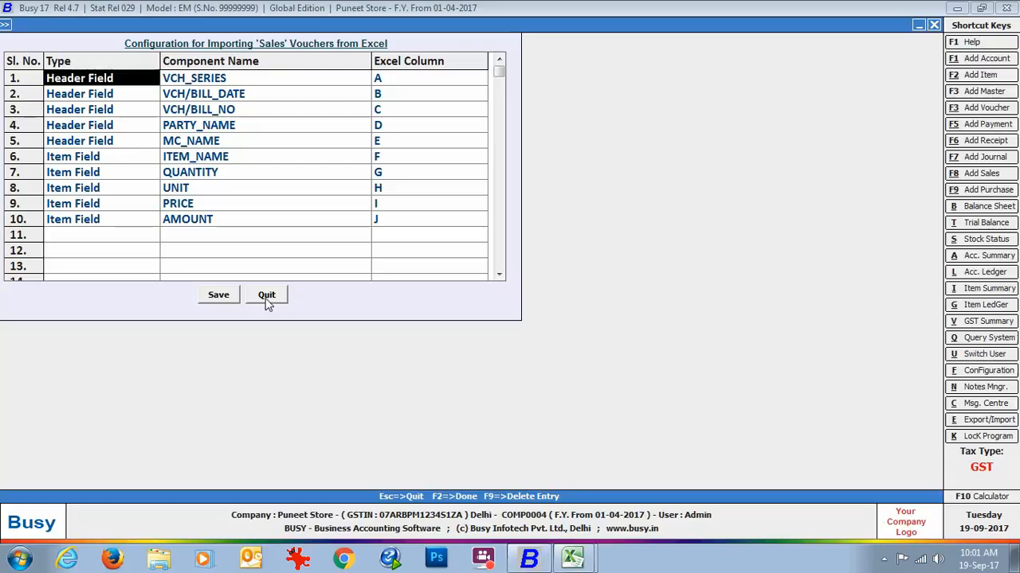
pyautogui.click(267, 296)
pyautogui.click(406, 326)
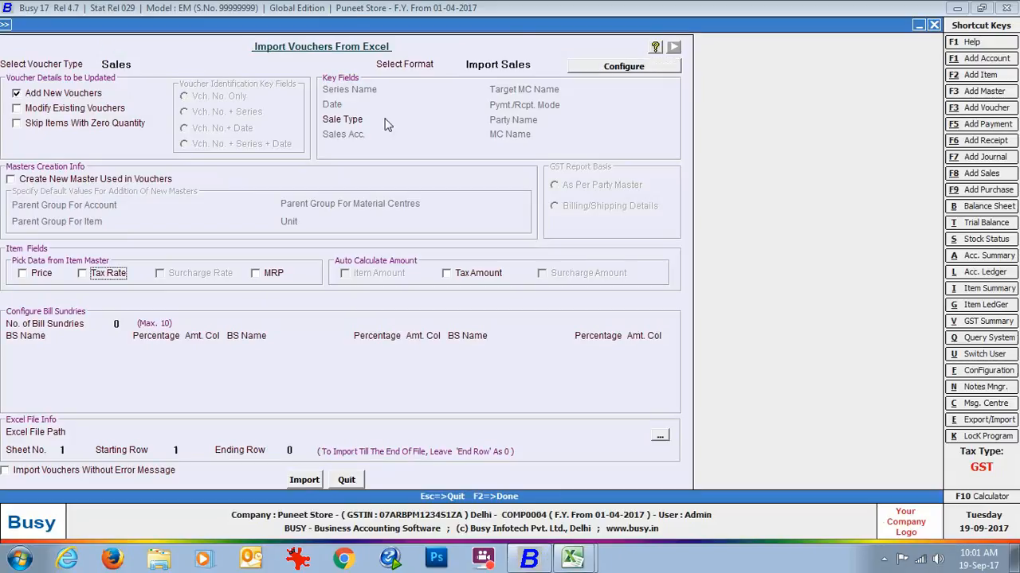
# - Set the sale type for the imported sales vouchers to L/GST-ItemWise
pyautogui.click(385, 122)
pyautogui.write('l/gst-ite')
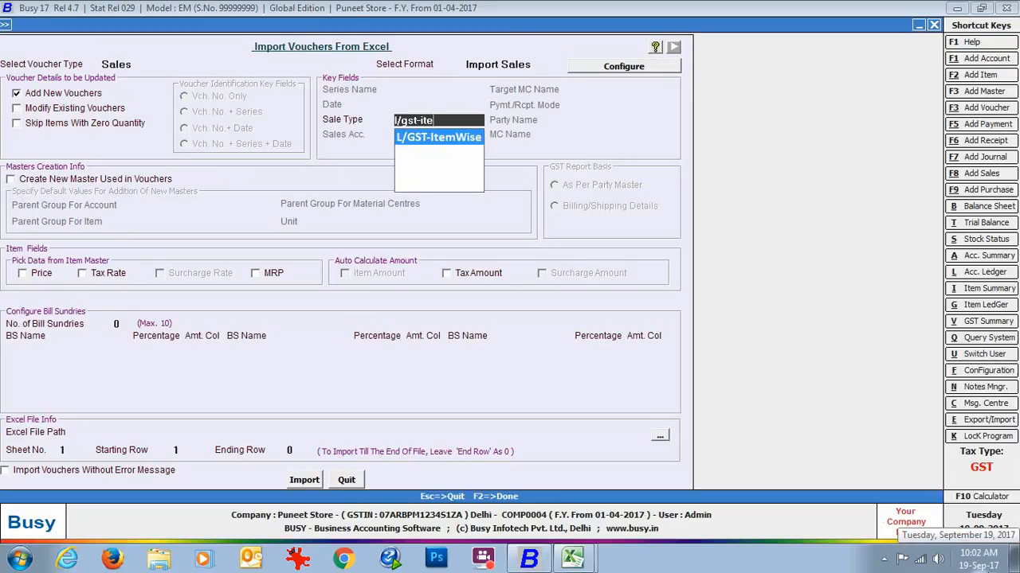
pyautogui.press('Return')
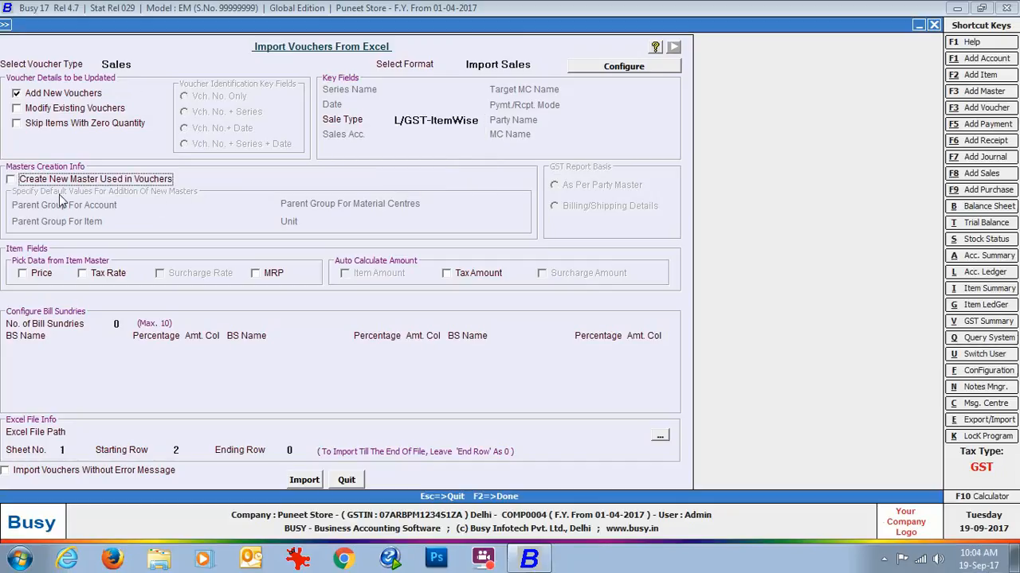
# - Enable new master creation for the sales import, with parent groups Sundry Debtors for accounts, General for items and Godowns for material centres
pyautogui.click(12, 182)
pyautogui.click(173, 204)
pyautogui.write('deb')
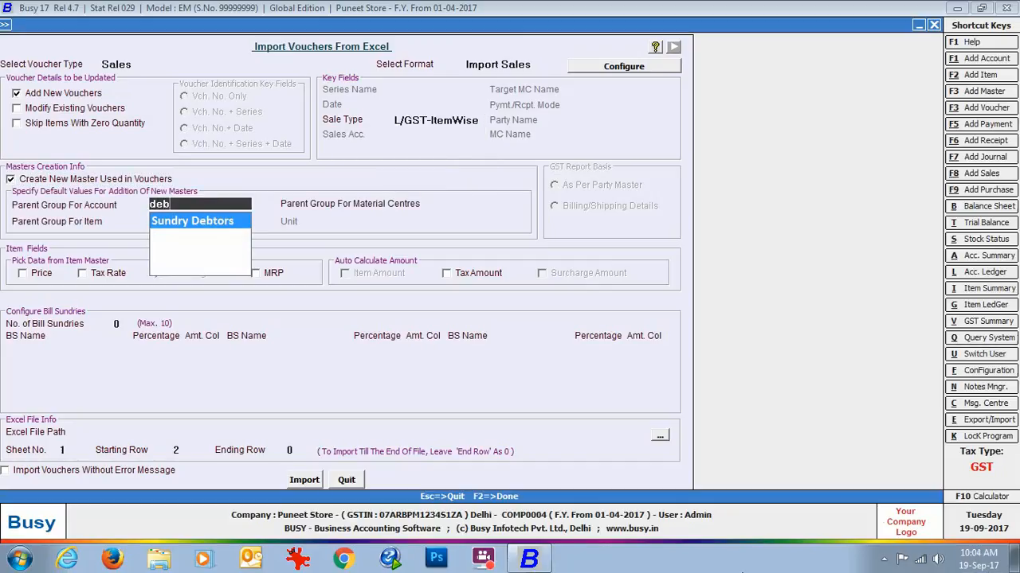
pyautogui.press('Return')
pyautogui.write('gen')
pyautogui.press('Return')
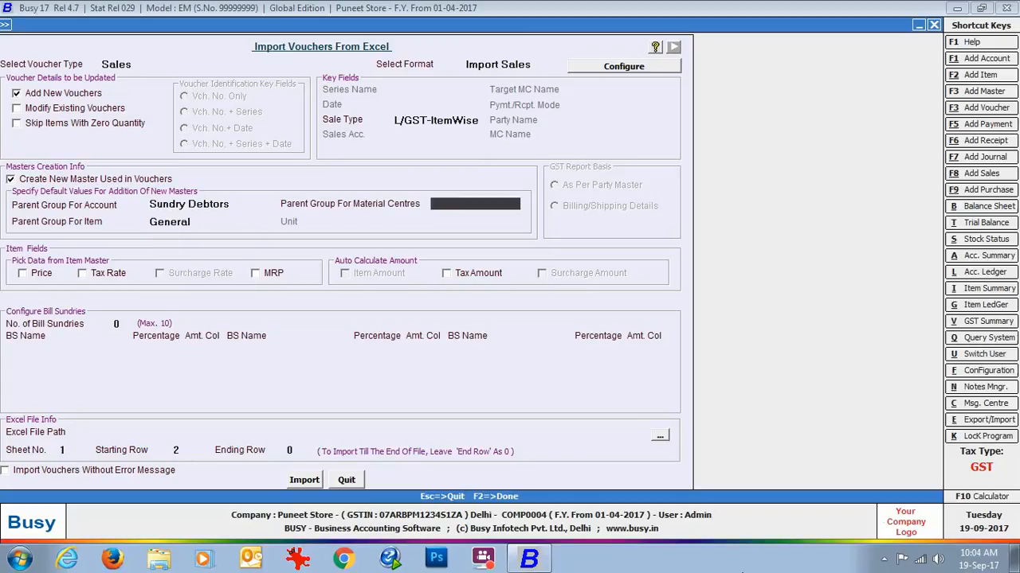
pyautogui.write('go')
pyautogui.press('Return')
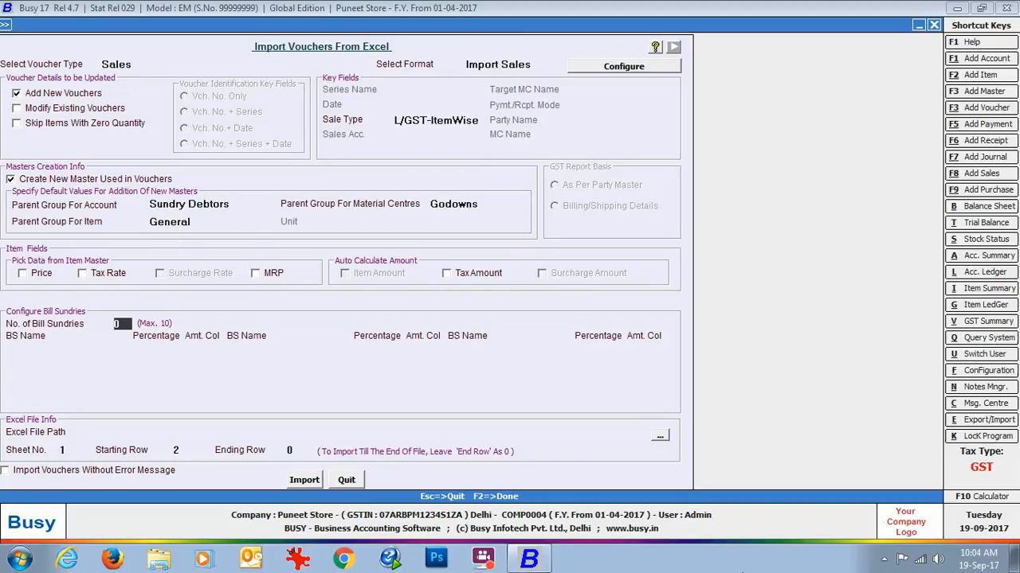
# - Pick tax rates from the item master, auto-calculate tax amounts, and select the desktop Sales-Item-wise workbook as the import file
pyautogui.click(83, 276)
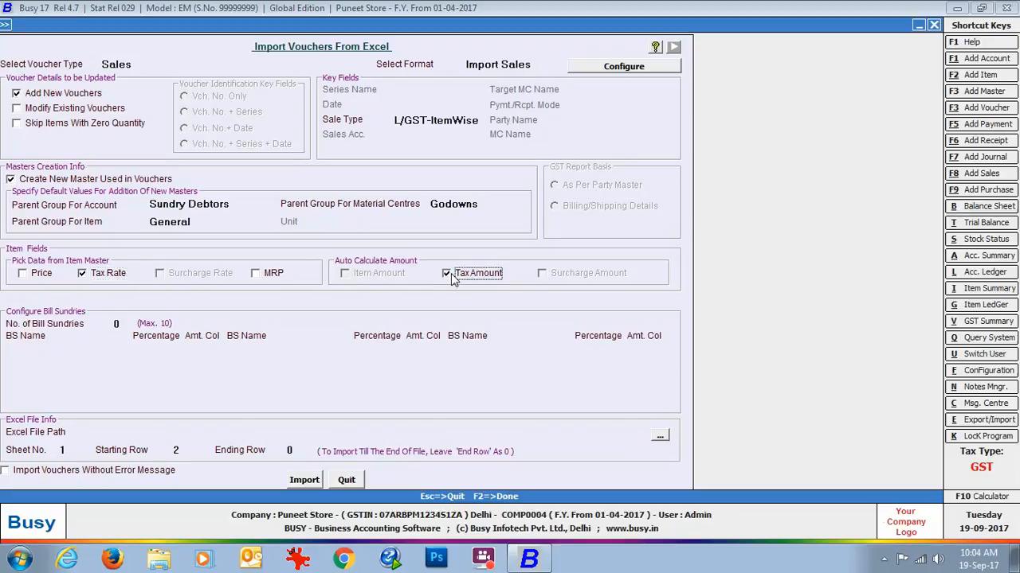
pyautogui.click(659, 435)
pyautogui.scroll(-1, 289, 191)
pyautogui.scroll(-2, 289, 192)
pyautogui.click(204, 271)
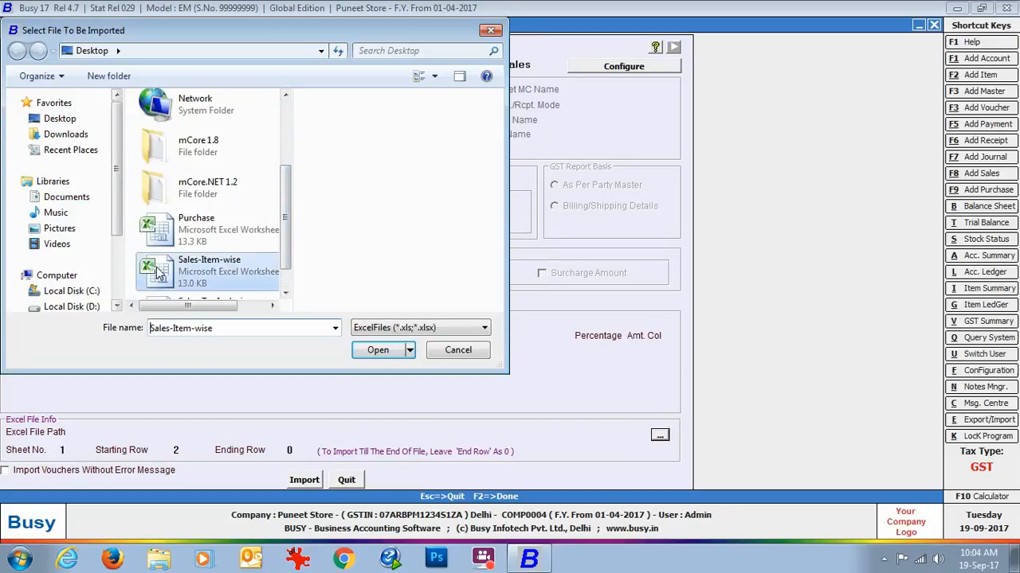
pyautogui.click(376, 350)
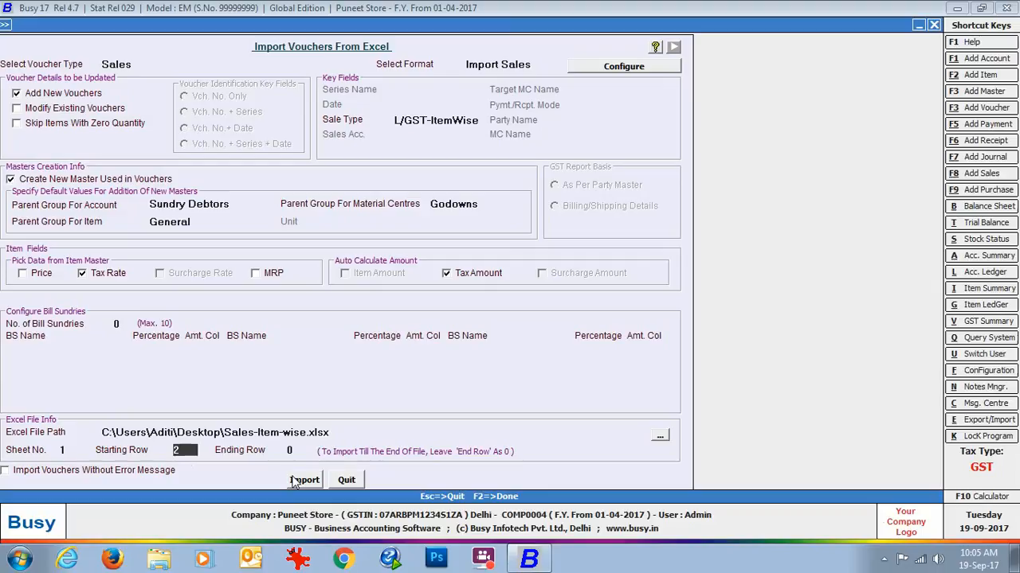
# - Run the import of the sales vouchers with the Import Sales format, and close the import form
pyautogui.click(303, 480)
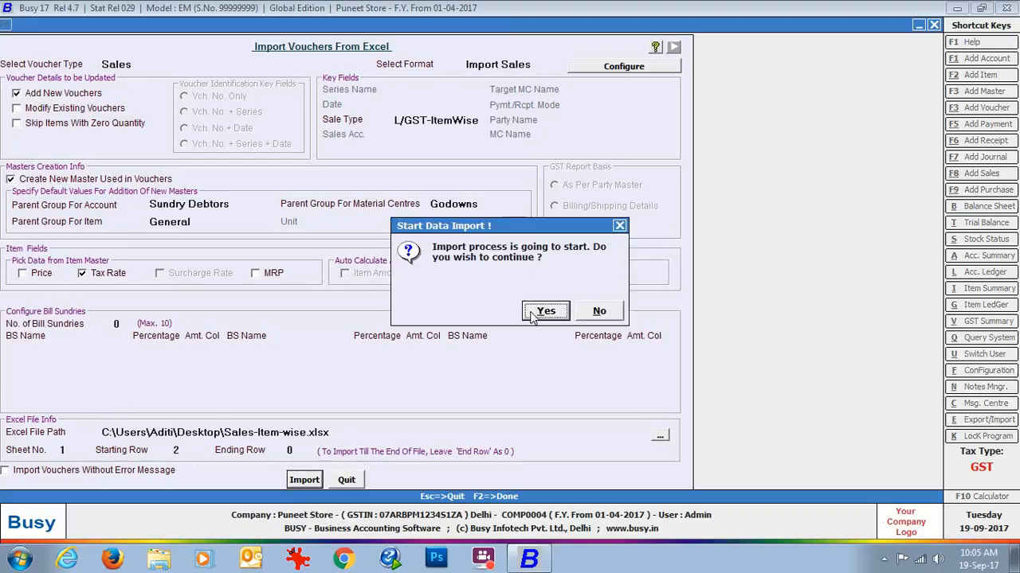
pyautogui.click(545, 311)
pyautogui.click(597, 312)
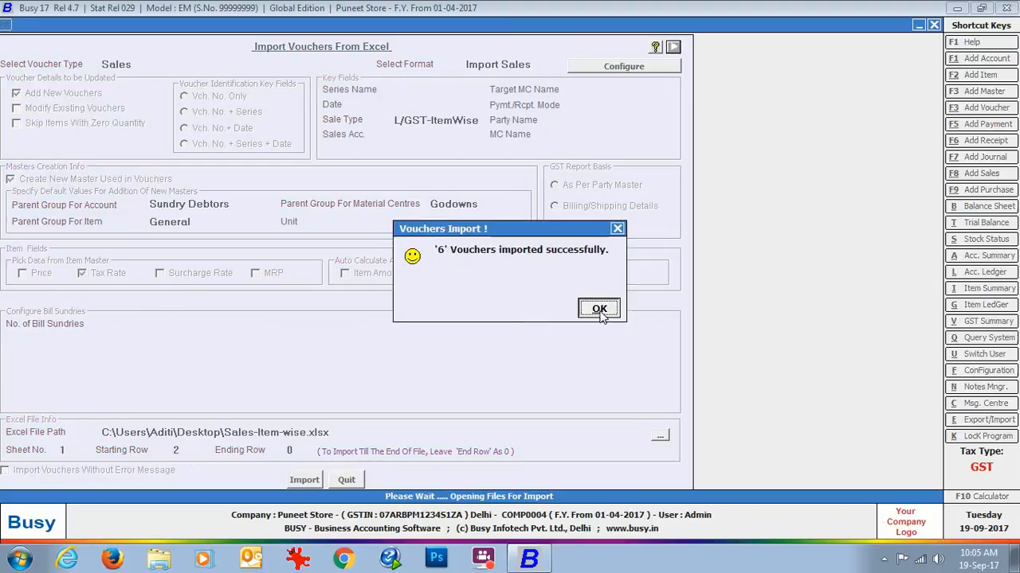
pyautogui.click(345, 480)
# - List the sales vouchers of all series with the default date range
pyautogui.click(175, 24)
pyautogui.click(174, 41)
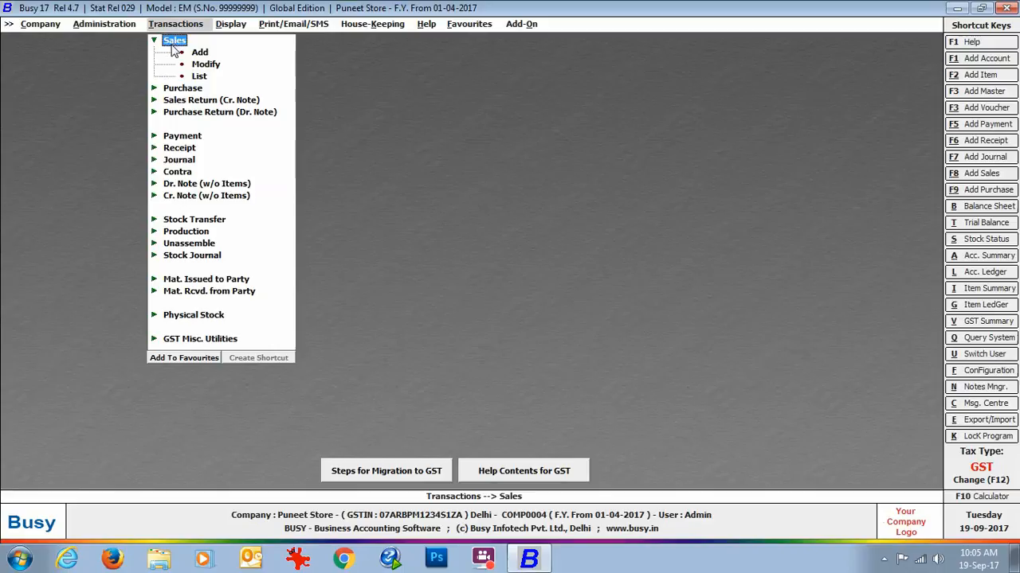
pyautogui.click(196, 76)
pyautogui.click(423, 304)
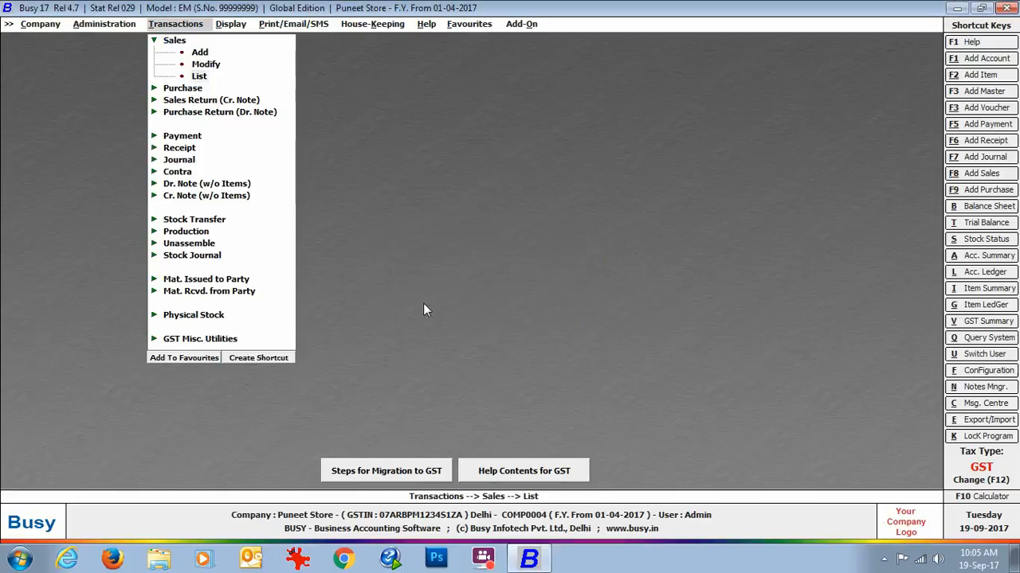
pyautogui.click(132, 256)
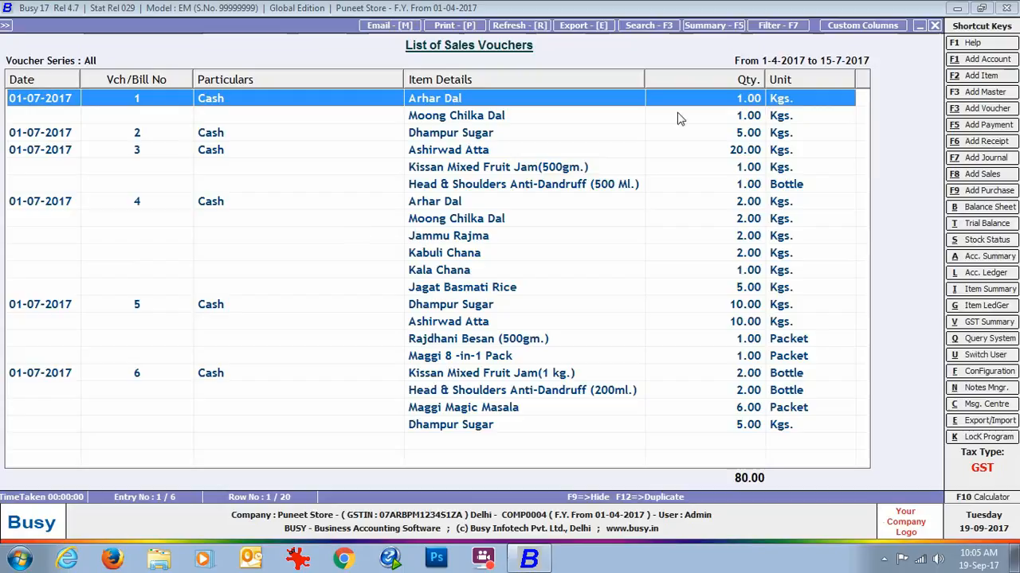
# - Open sales voucher 1, check the item-wise GST of Arhar Dal, and close the voucher and the list without saving
pyautogui.press('Return')
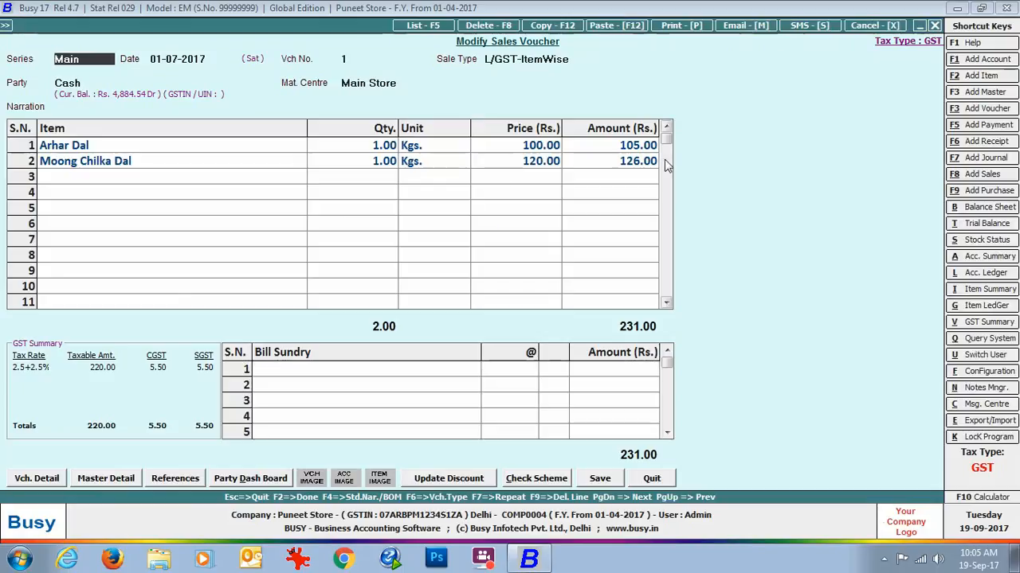
pyautogui.click(132, 148)
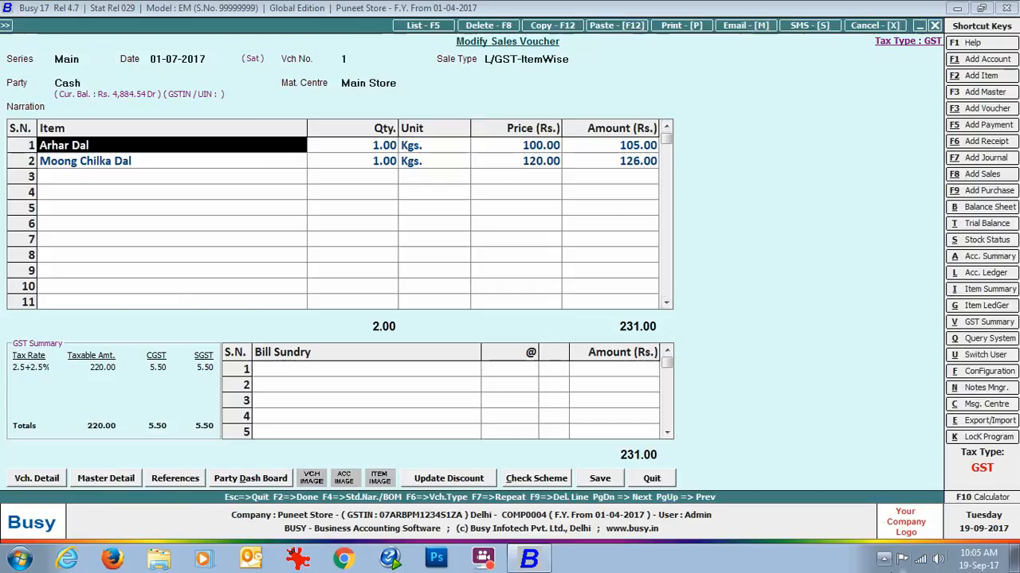
pyautogui.press('Return')
pyautogui.press('Return')
pyautogui.press('Return')
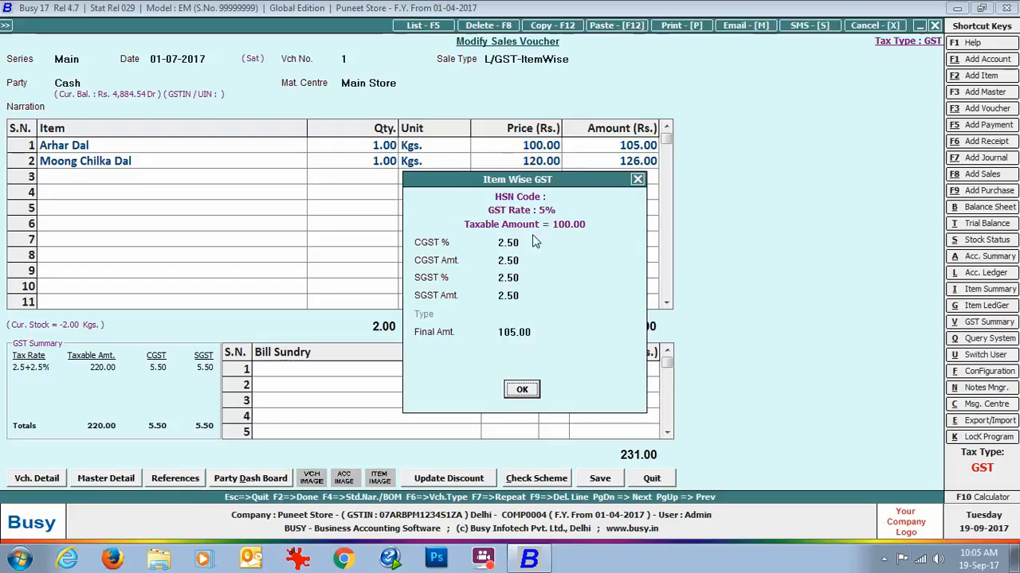
pyautogui.click(526, 392)
pyautogui.click(653, 478)
pyautogui.click(934, 26)
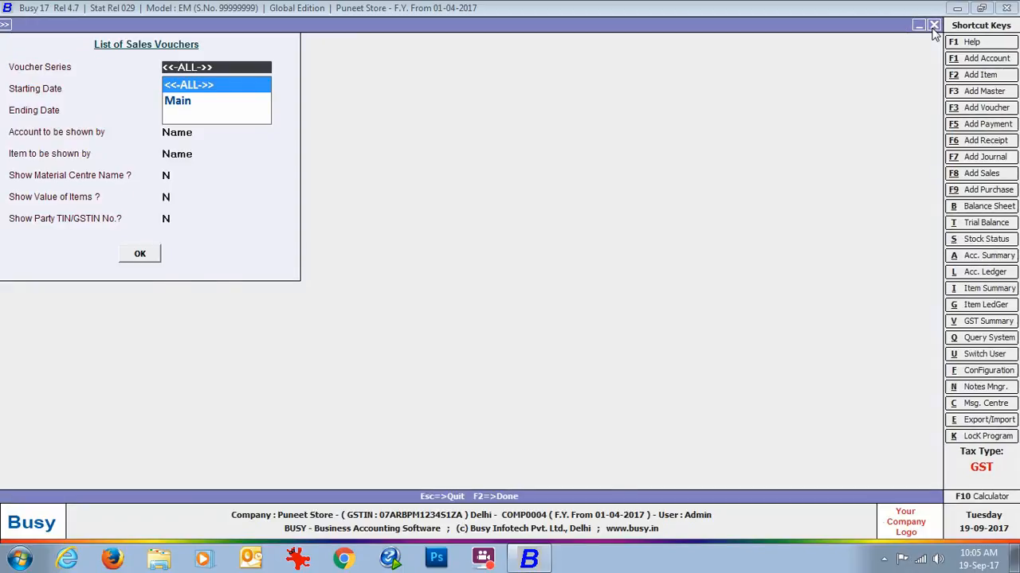
pyautogui.click(933, 27)
# - Start a new voucher import from Excel for Sales using the Sales with tax rates format
pyautogui.click(99, 24)
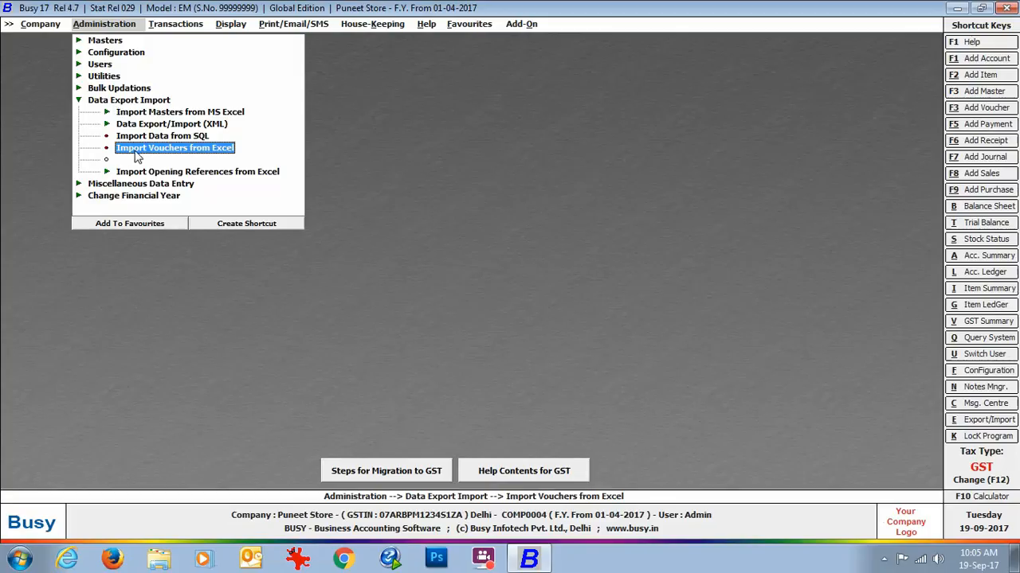
pyautogui.click(139, 148)
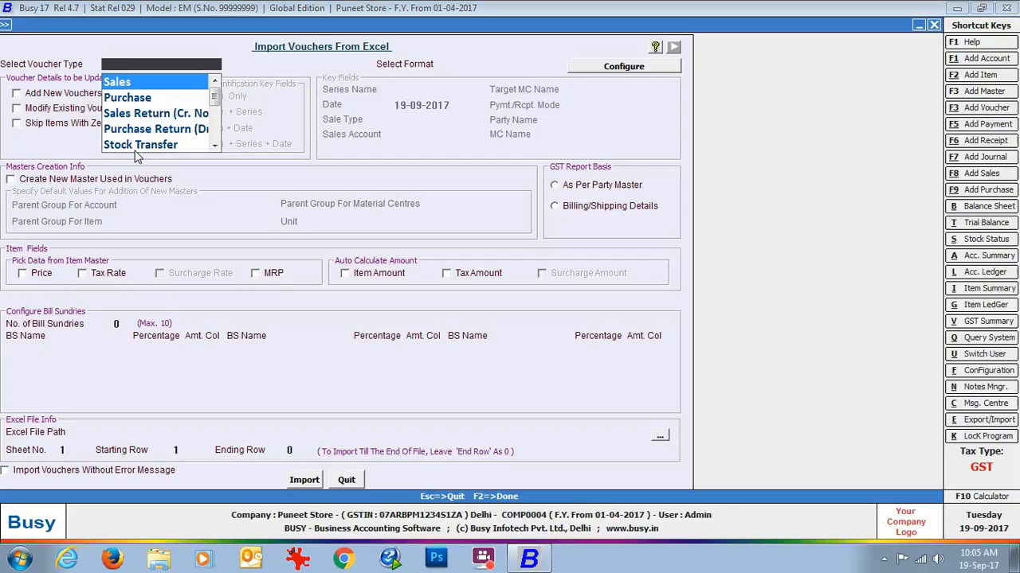
pyautogui.click(123, 82)
pyautogui.click(522, 114)
# - Open the column mapping configuration of the Sales with tax rates format
pyautogui.click(588, 68)
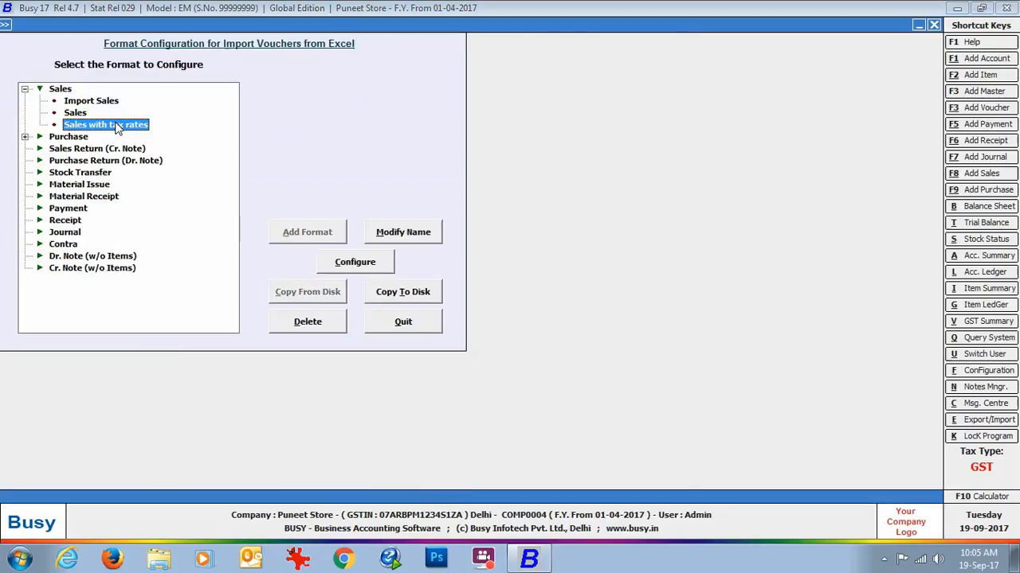
pyautogui.click(25, 89)
pyautogui.click(115, 126)
pyautogui.click(335, 268)
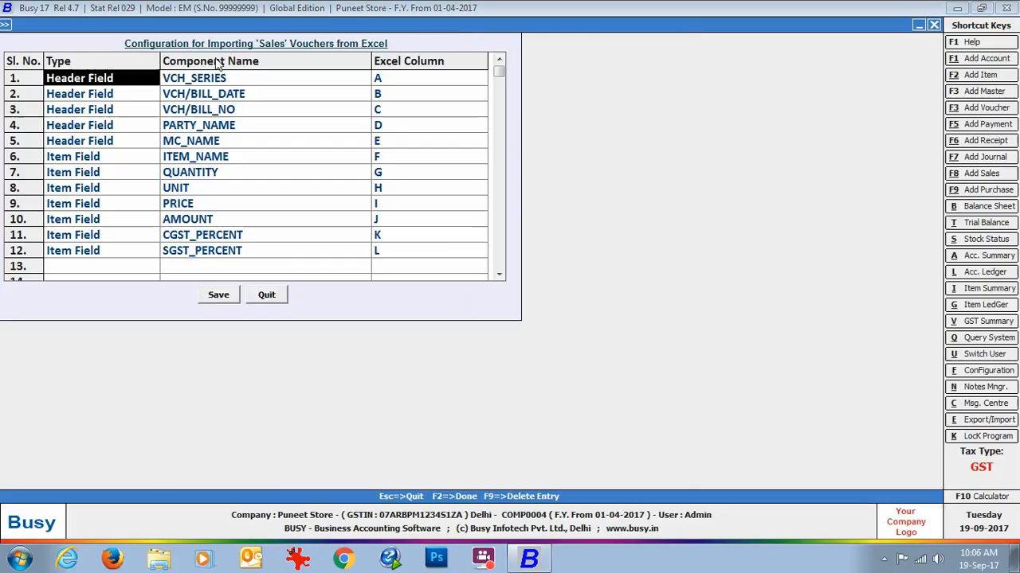
# - Compare the mapping with the tax rate columns in the desktop Sales-Item-wise workbook, and close the format configuration
pyautogui.click(1014, 559)
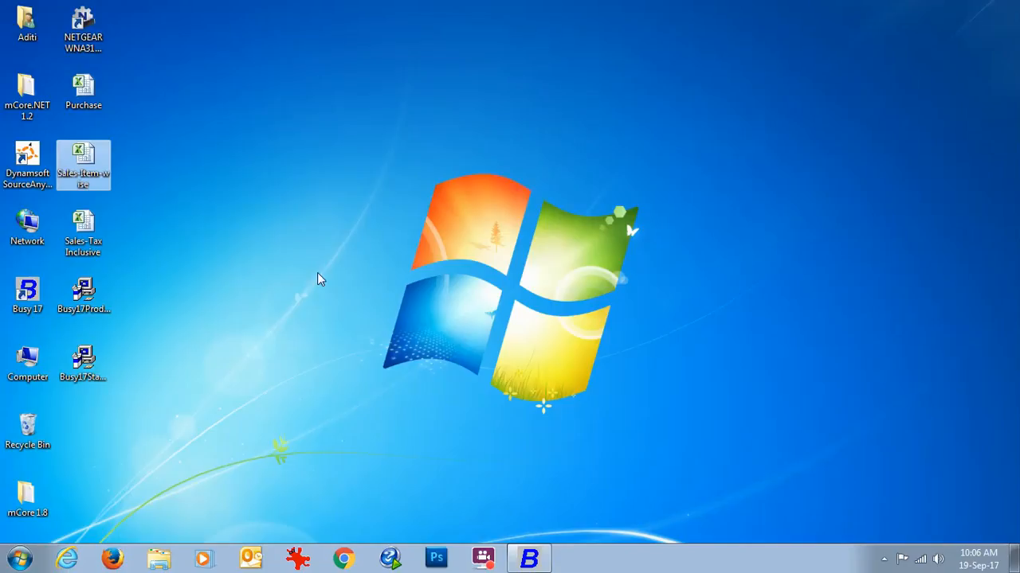
pyautogui.doubleClick(84, 163)
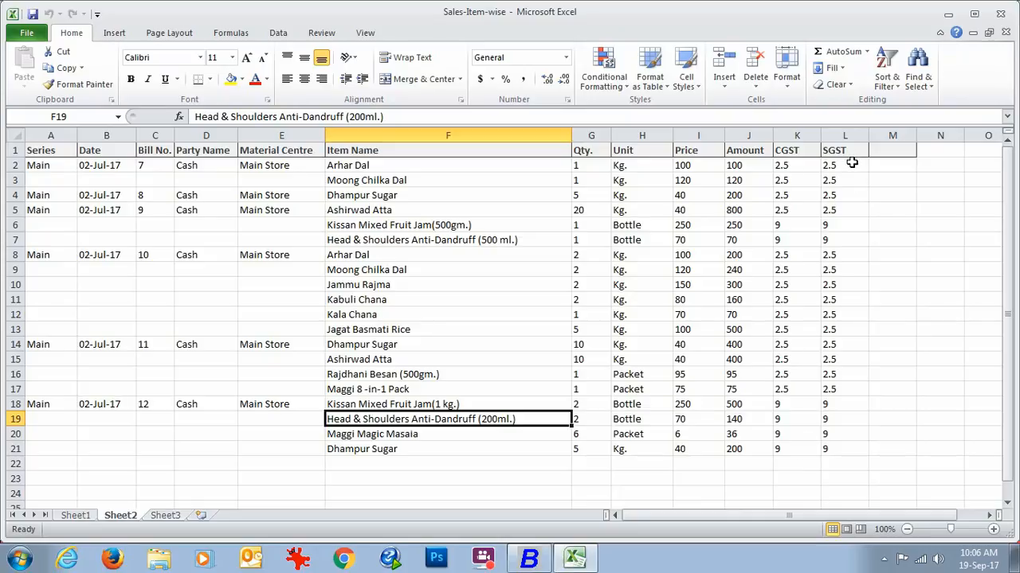
pyautogui.click(526, 560)
pyautogui.click(266, 295)
pyautogui.click(391, 318)
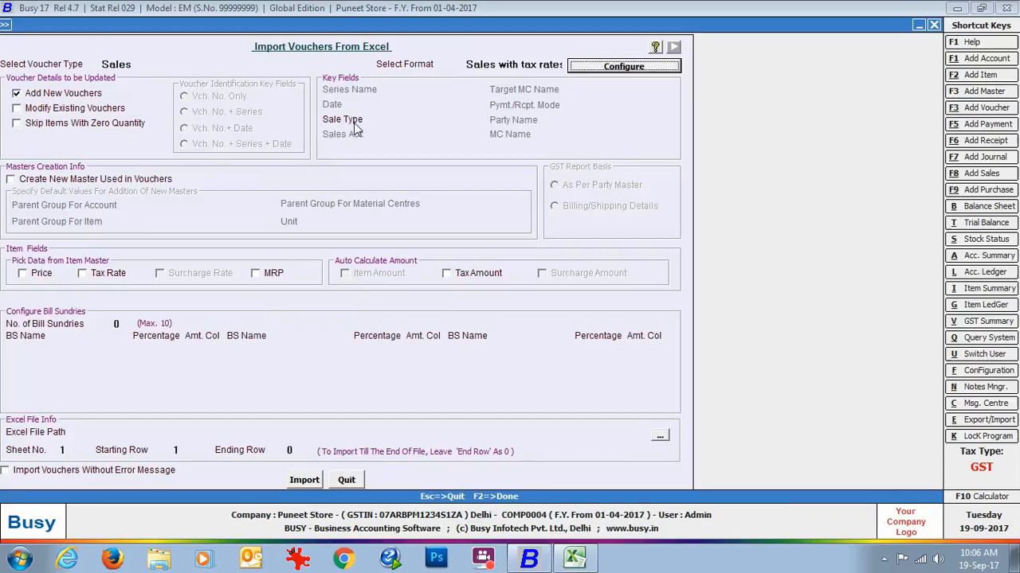
# - Set the sale type for the Sales with tax rates import to L/GST-ItemWise
pyautogui.click(410, 118)
pyautogui.write('l/gst-it')
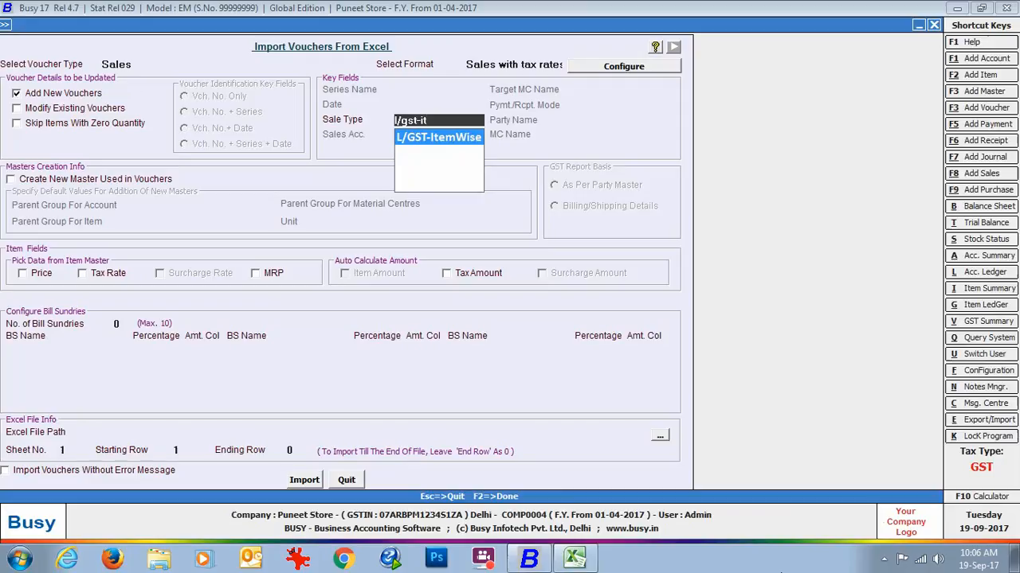
pyautogui.press('Return')
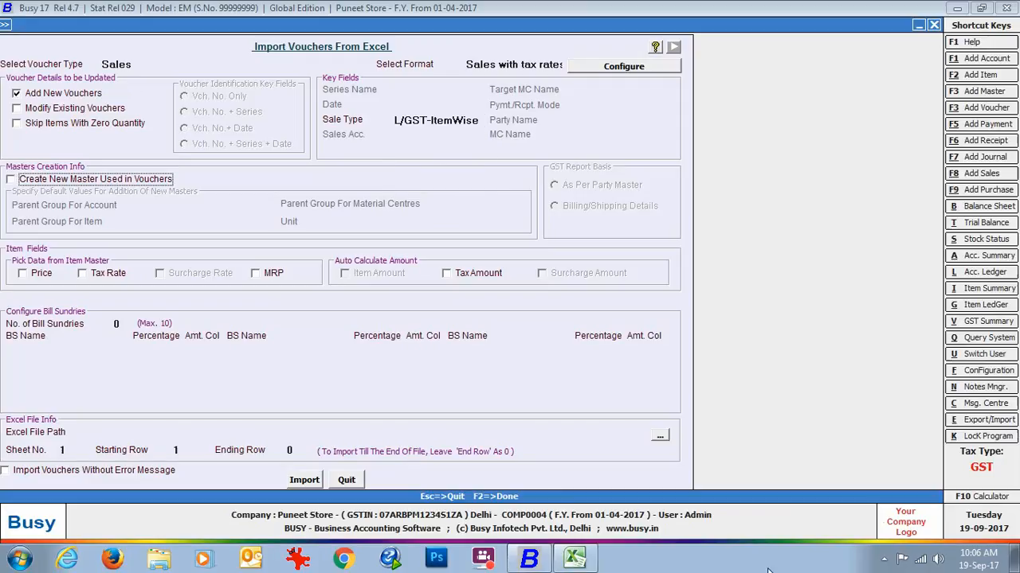
# - Enable creation of new masters for this import, with parent groups Sundry Debtors for accounts, General for items and Godowns for material centres
pyautogui.click(10, 182)
pyautogui.press('Return')
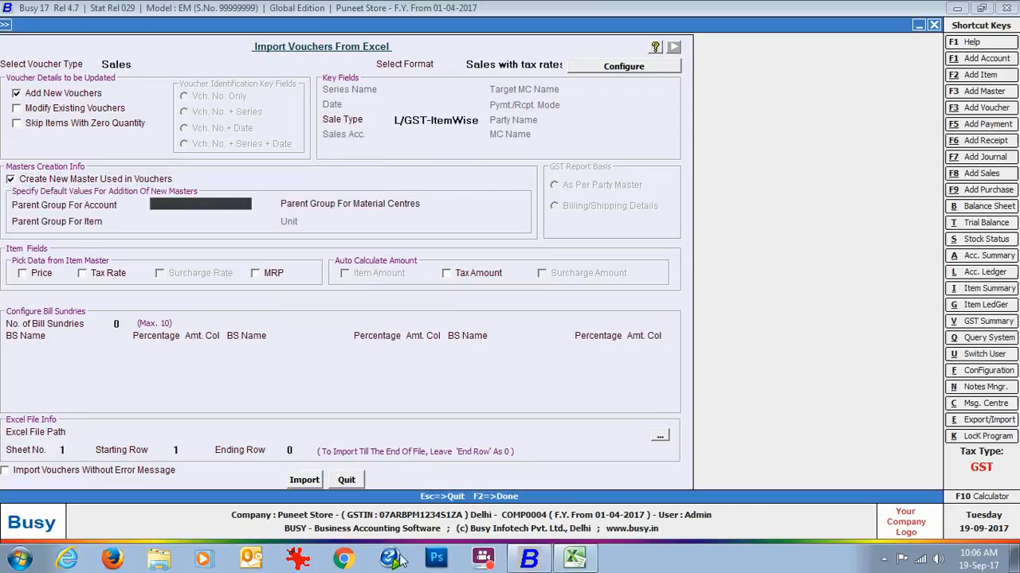
pyautogui.press('Return')
pyautogui.press('Return')
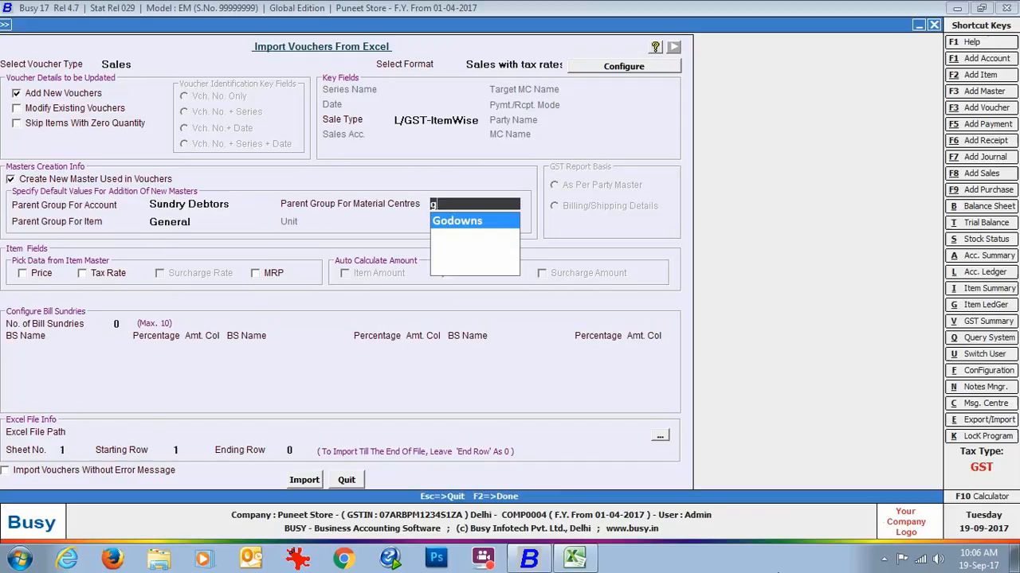
pyautogui.press('Return')
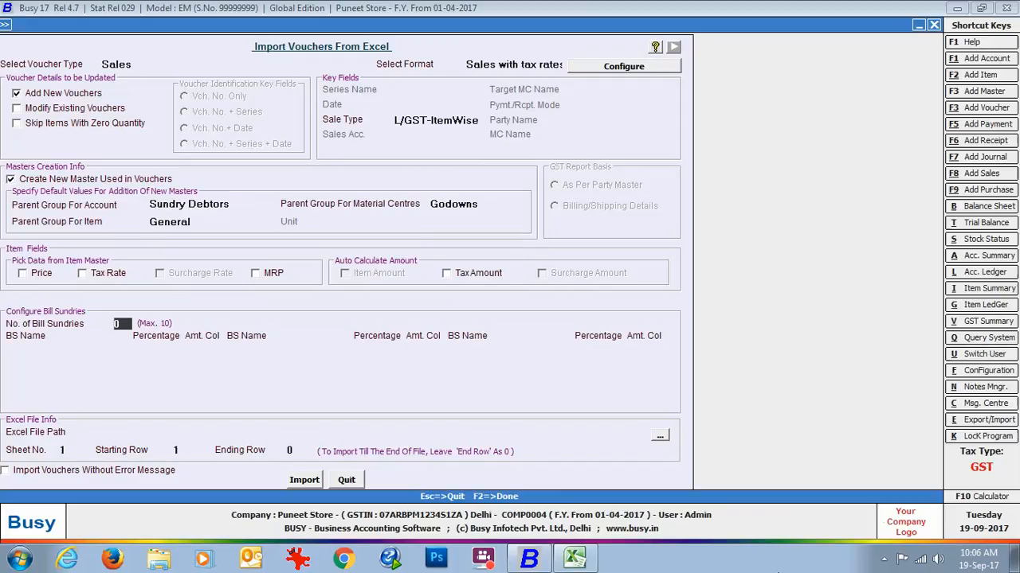
# - Enable automatic tax amount calculation and select the desktop Sales-Item-wise workbook as the file for the import
pyautogui.click(446, 273)
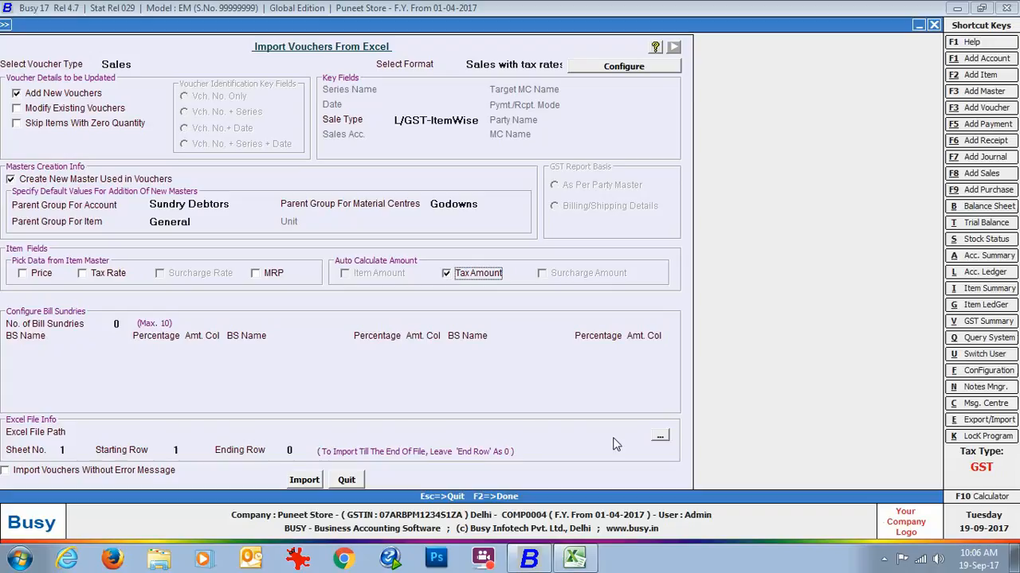
pyautogui.click(660, 436)
pyautogui.moveTo(285, 139); pyautogui.dragTo(285, 231)
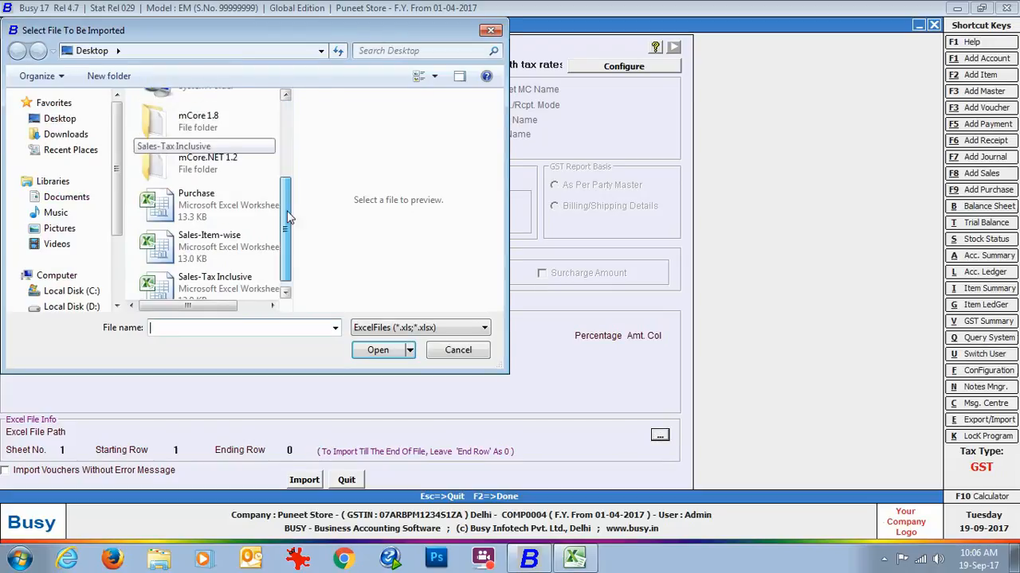
pyautogui.click(208, 231)
pyautogui.click(378, 349)
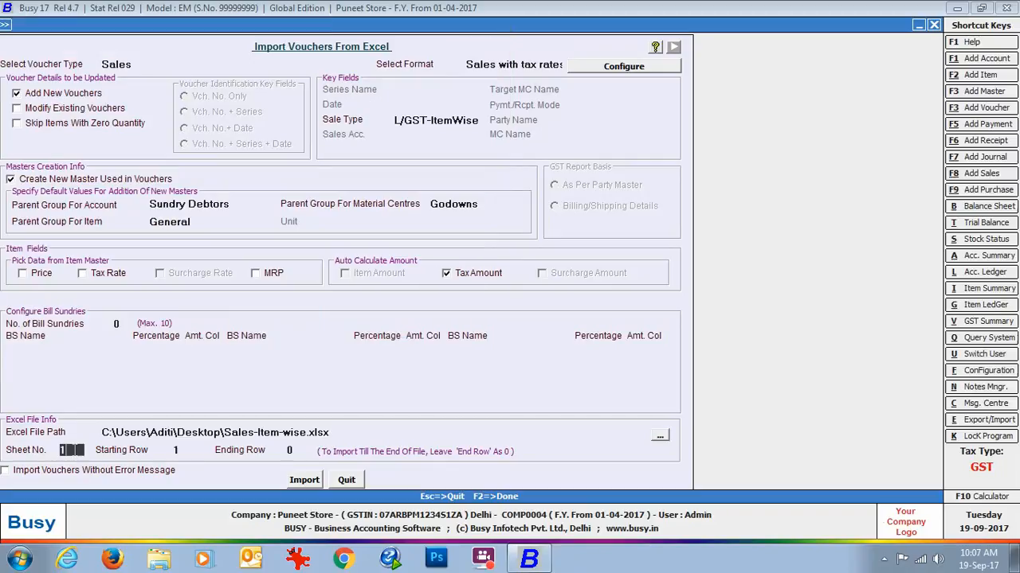
# - Set the sheet number to 2 and the starting row to 2
pyautogui.write('2')
pyautogui.press('Return')
pyautogui.write('2')
# - Run the import of the sales vouchers with the Sales with tax rates format, and close the import form
pyautogui.click(305, 481)
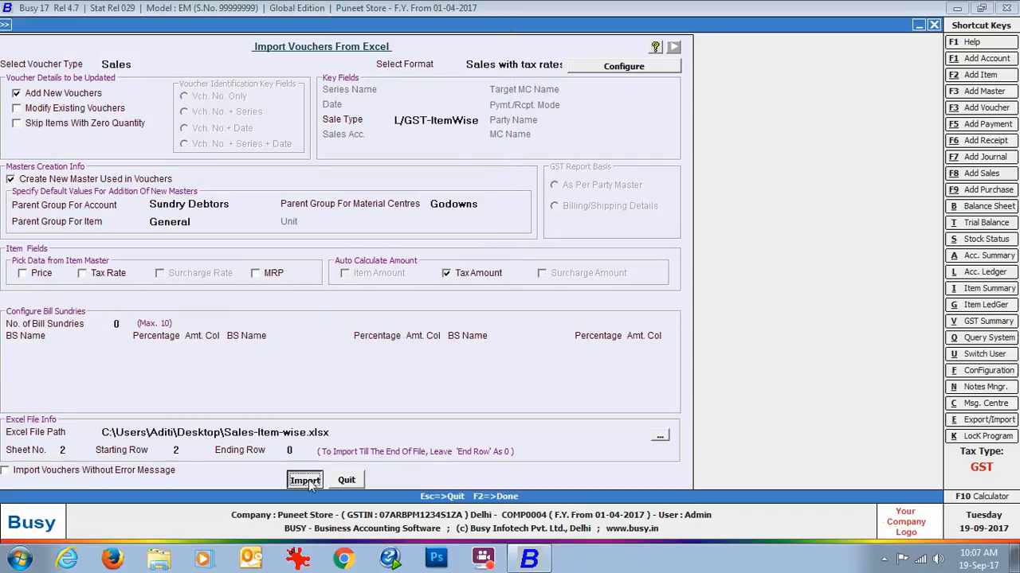
pyautogui.click(557, 313)
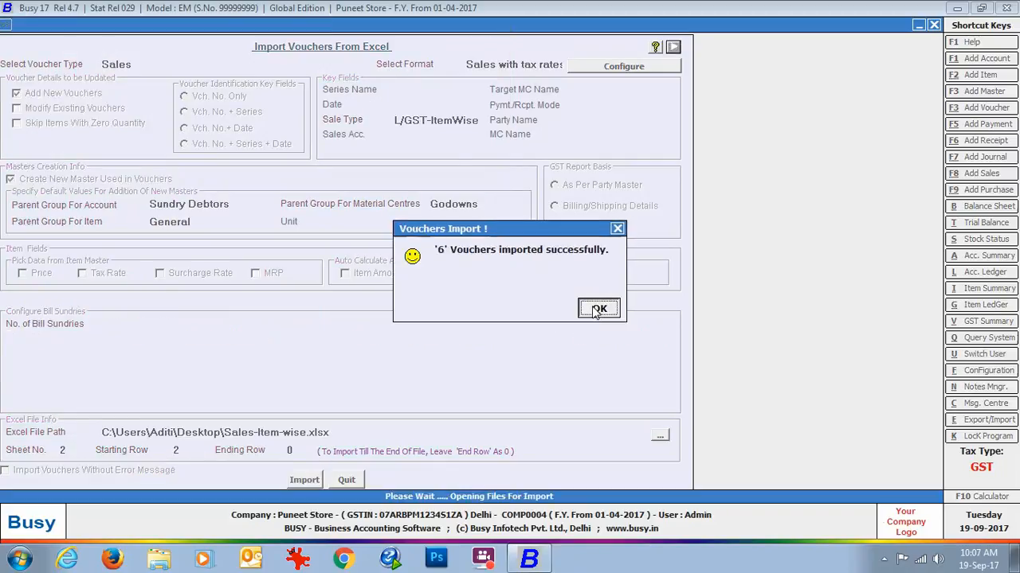
pyautogui.click(597, 308)
pyautogui.click(349, 481)
# - List the sales vouchers of all series with both starting and ending date set to 02-07-2017
pyautogui.click(183, 25)
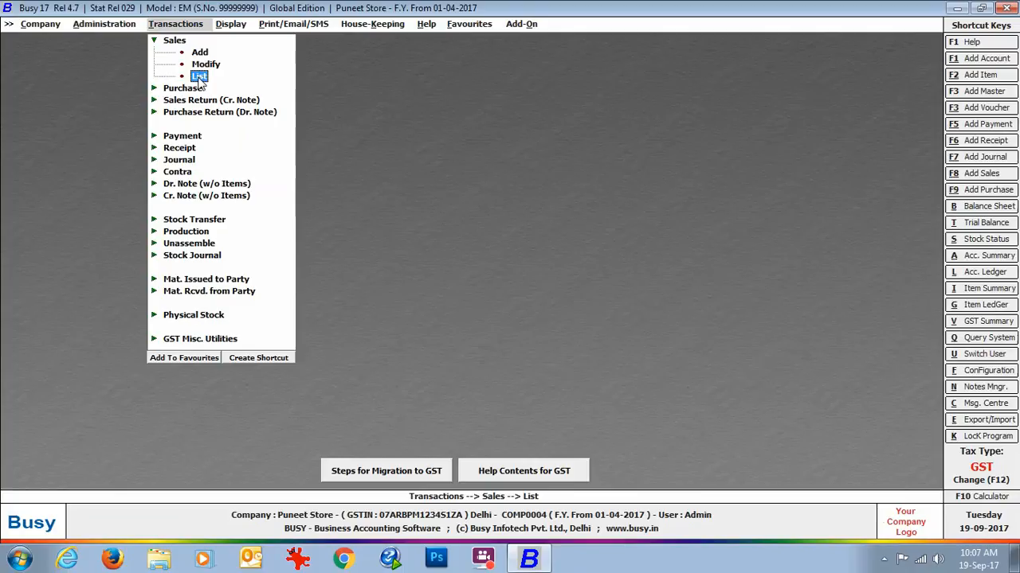
pyautogui.click(198, 77)
pyautogui.click(409, 303)
pyautogui.write('02-07')
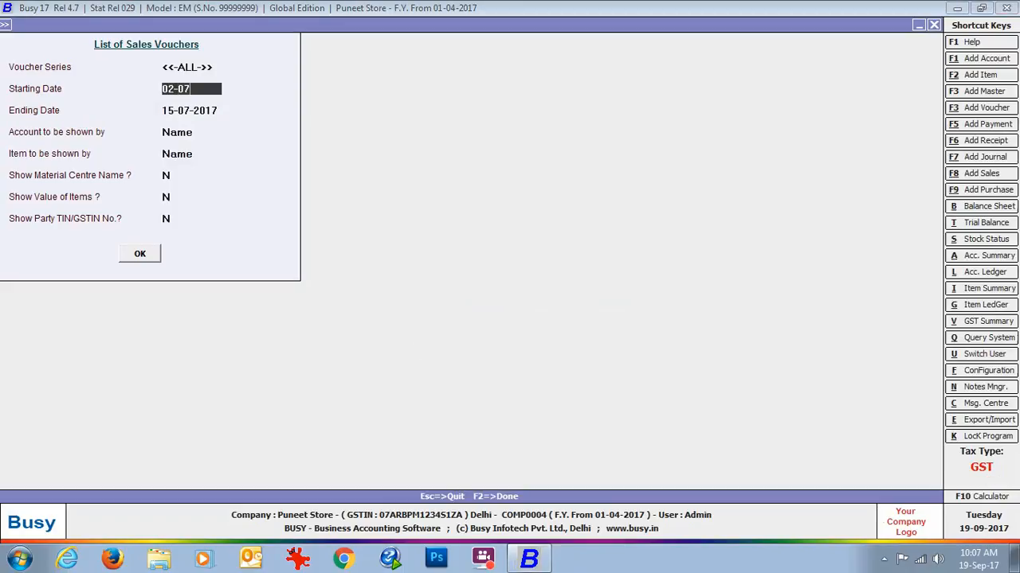
pyautogui.press('Return')
pyautogui.write('02-07')
pyautogui.press('Return')
pyautogui.press('Return')
pyautogui.press('Return')
pyautogui.press('Return')
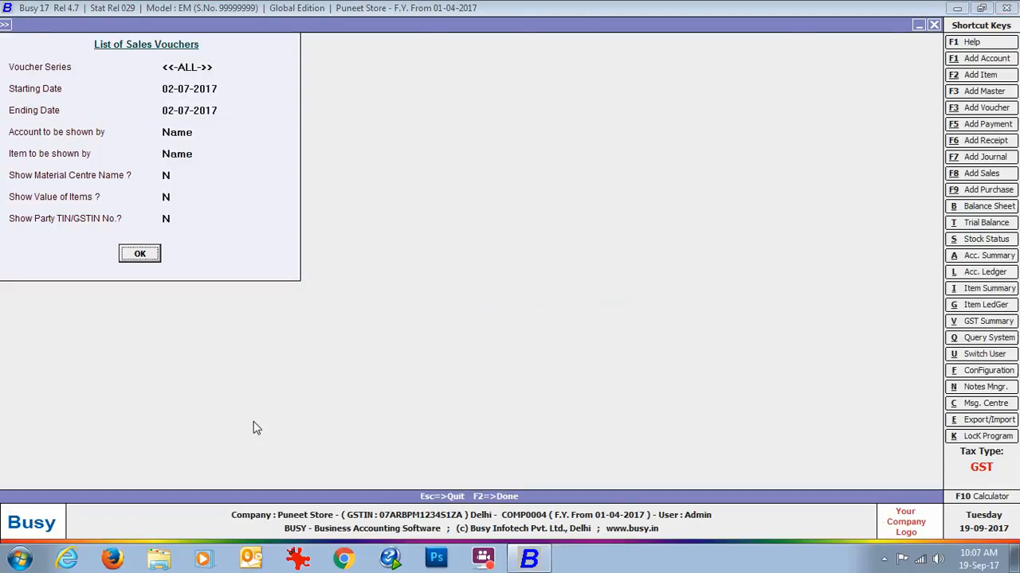
pyautogui.press('Return')
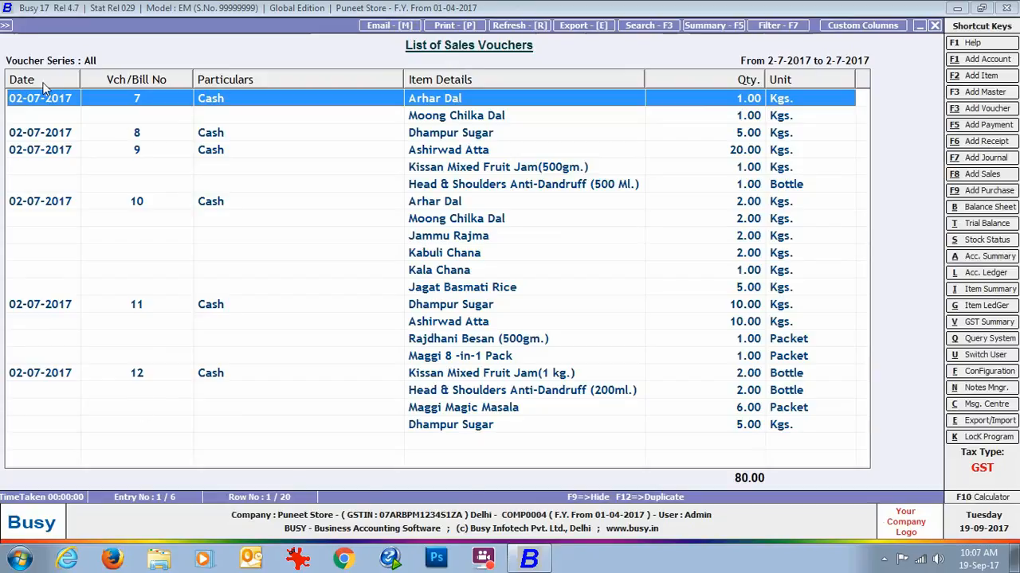
# - Open sales voucher 7 and display the item-wise GST details of Arhar Dal
pyautogui.doubleClick(478, 112)
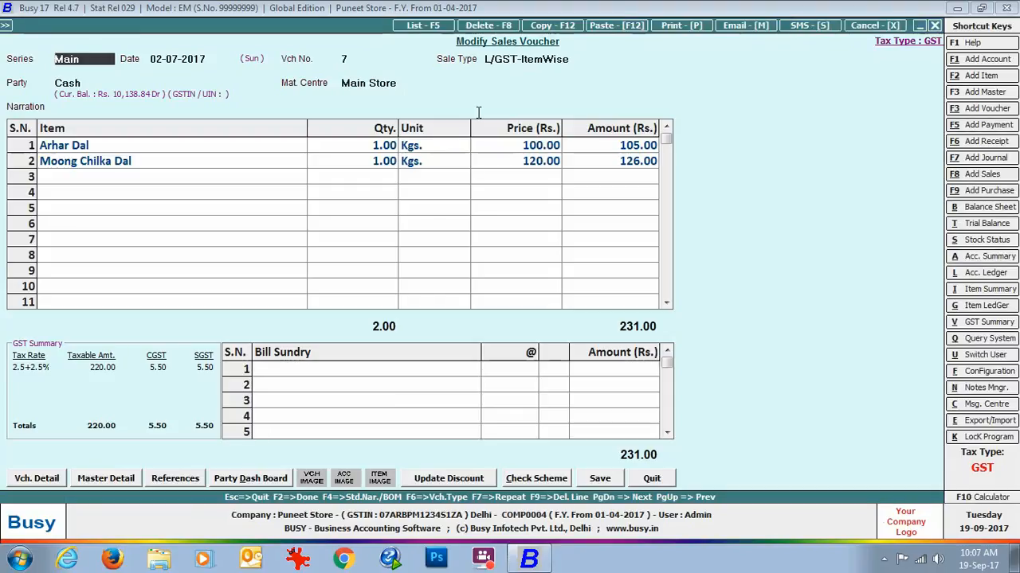
pyautogui.click(276, 143)
pyautogui.press('Return')
pyautogui.press('Return')
pyautogui.press('Return')
pyautogui.press('Return')
pyautogui.press('Return')
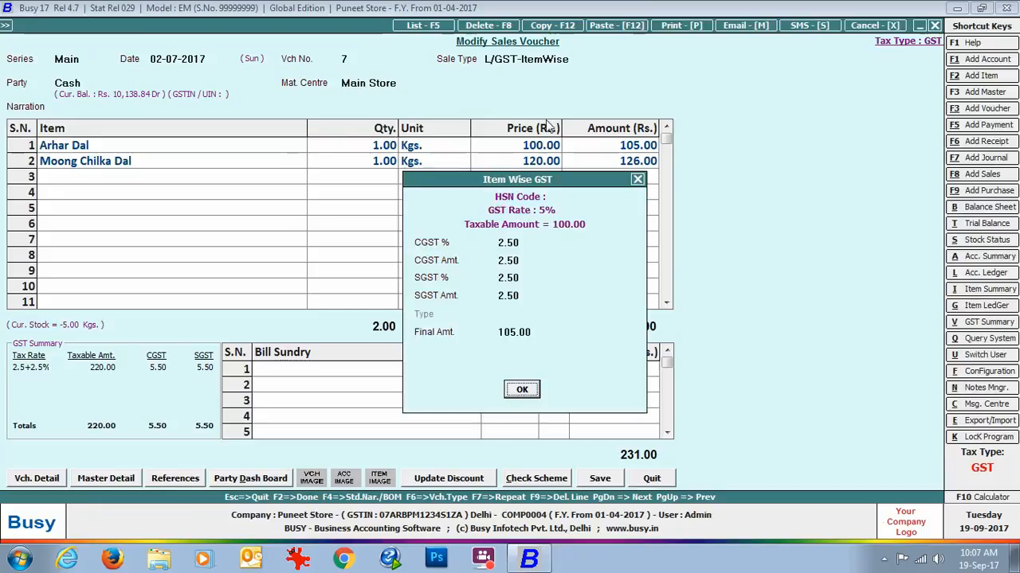
# - Close the item-wise GST details, sales voucher 7 and the sales voucher list, dismissing the output choice
pyautogui.press('Return')
pyautogui.click(934, 25)
pyautogui.click(935, 27)
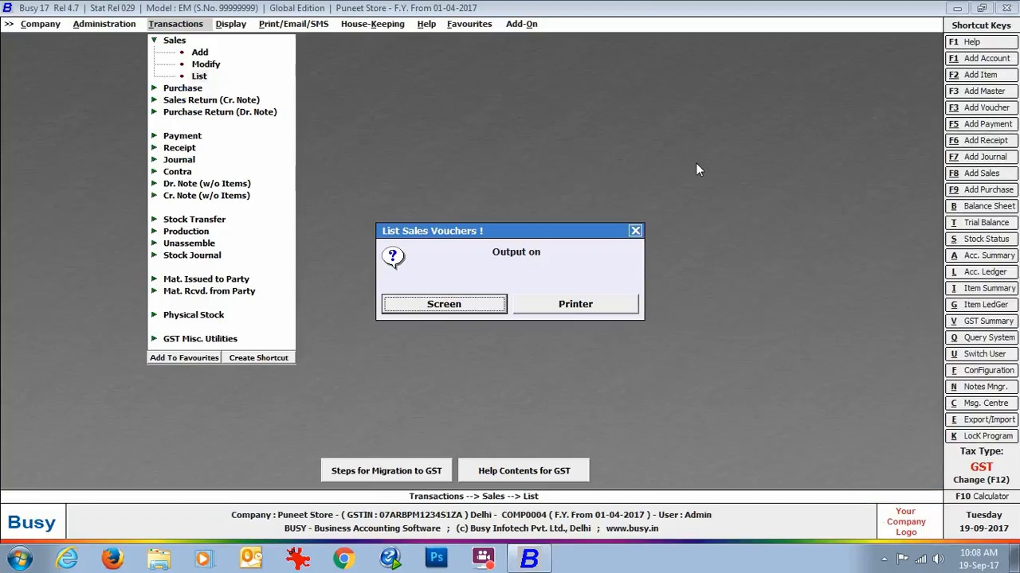
pyautogui.click(635, 227)
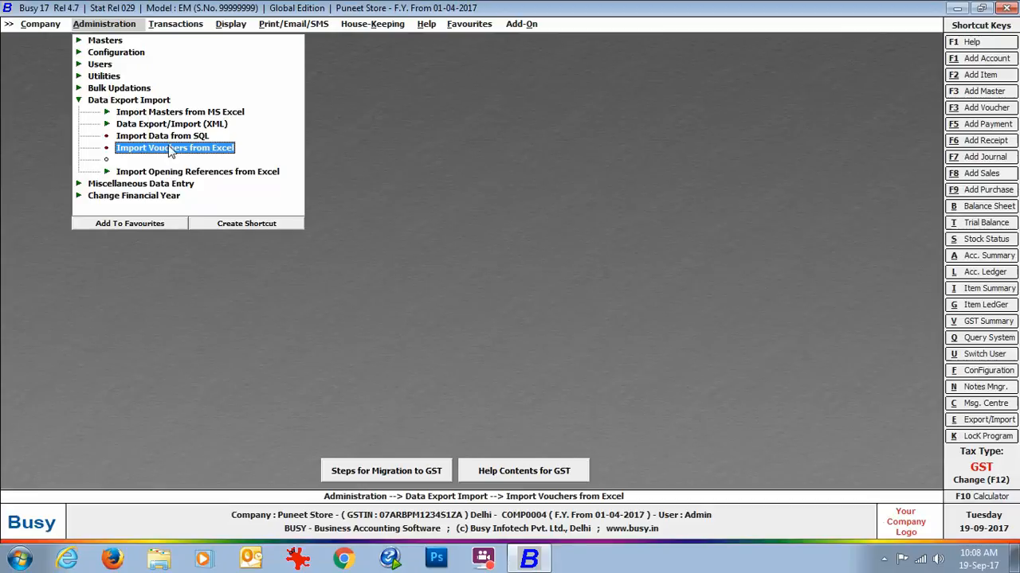
# - Start a voucher import from Excel for Sales with the Sales with tax rates format and sale type L/GST-TaxIncl
pyautogui.doubleClick(169, 149)
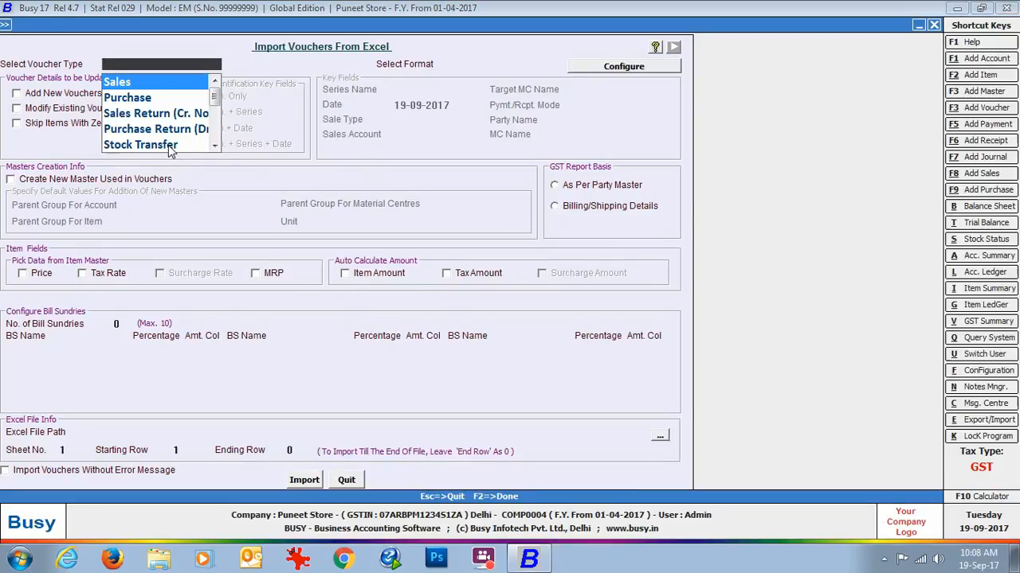
pyautogui.press('Return')
pyautogui.press('Down')
pyautogui.press('Down')
pyautogui.press('Return')
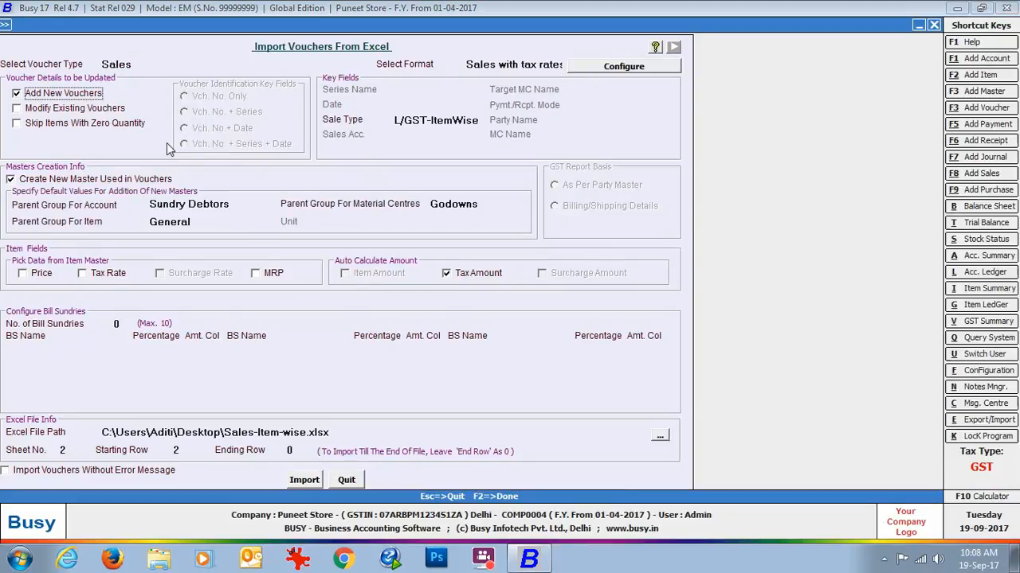
pyautogui.press('Return')
# - Open the Sales-Tax Inclusive workbook from the desktop, review the bill rows and tax columns in Sheet1, and return to Busy 17
pyautogui.click(1014, 559)
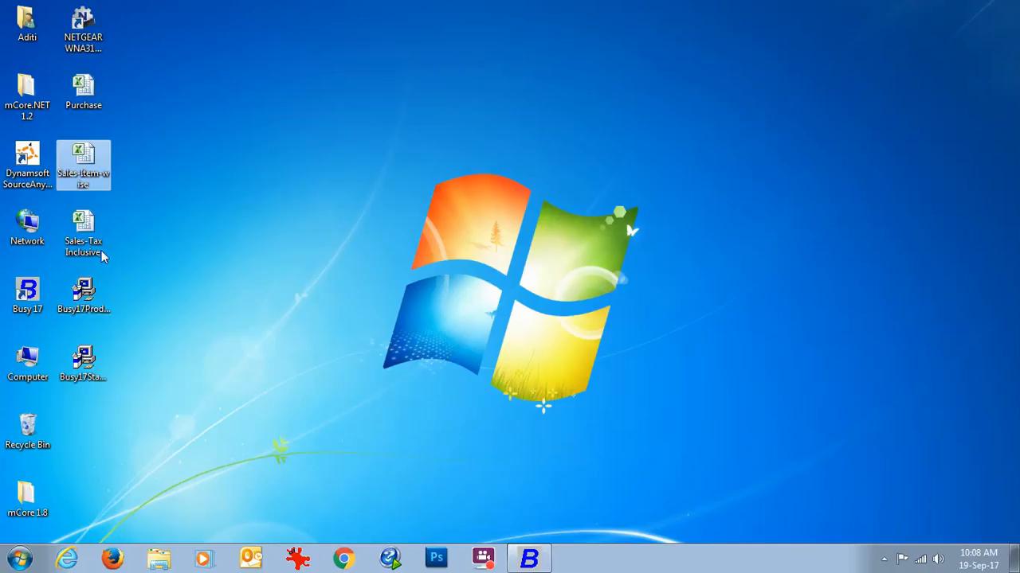
pyautogui.doubleClick(90, 226)
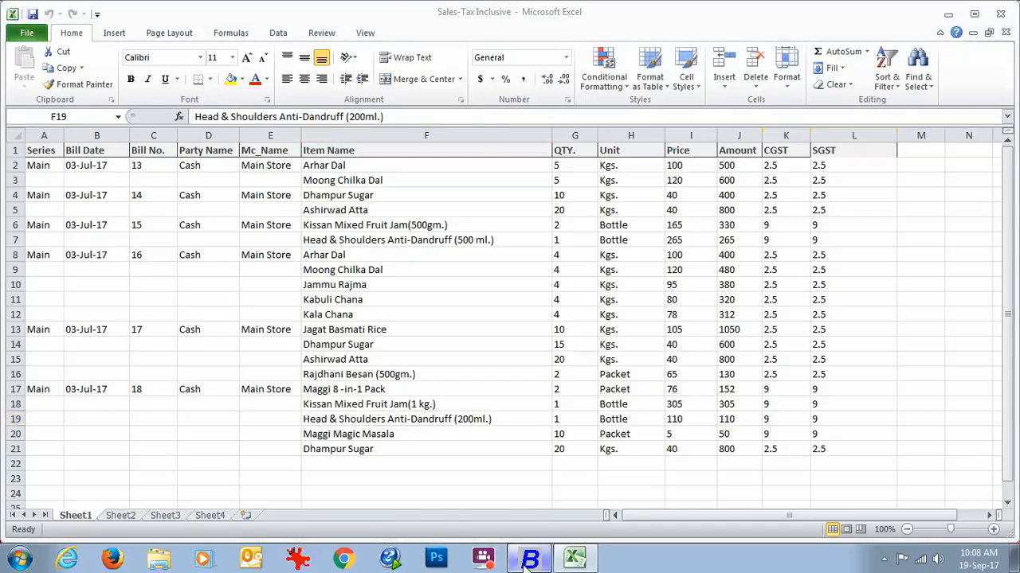
pyautogui.click(529, 558)
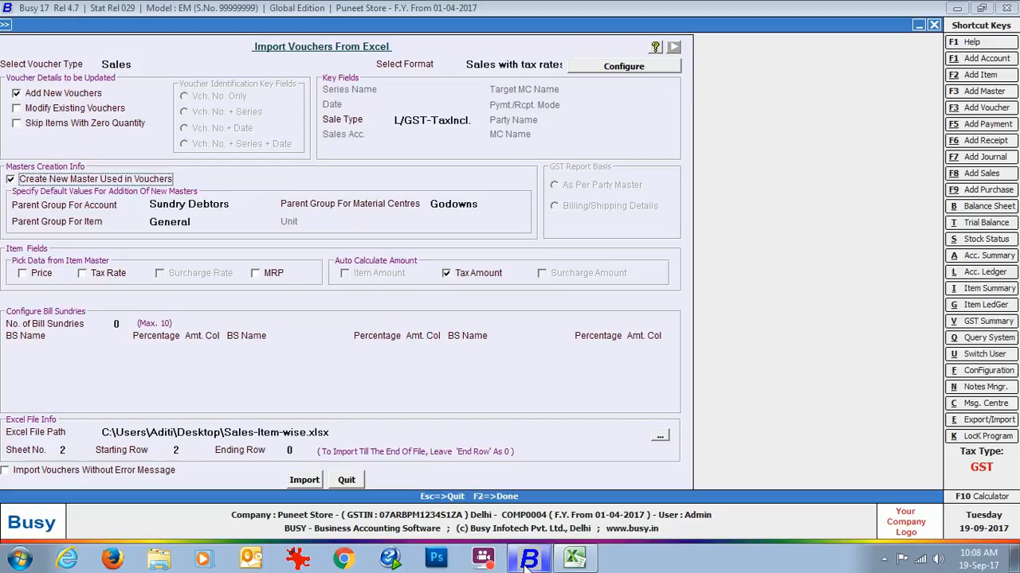
# - Select Sales-Tax Inclusive.xlsx from the desktop as the Excel file for the import
pyautogui.click(659, 436)
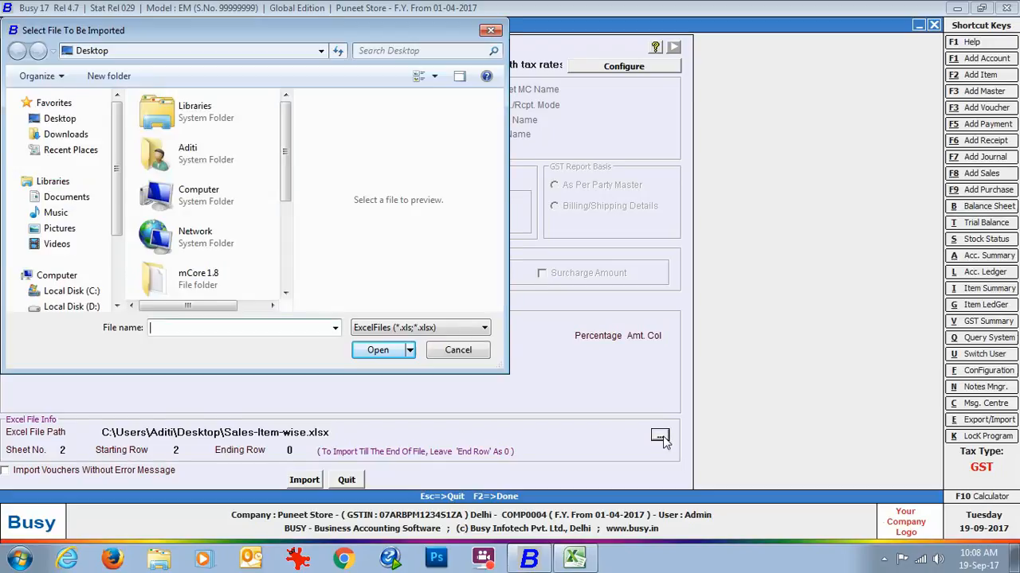
pyautogui.click(213, 274)
pyautogui.click(377, 350)
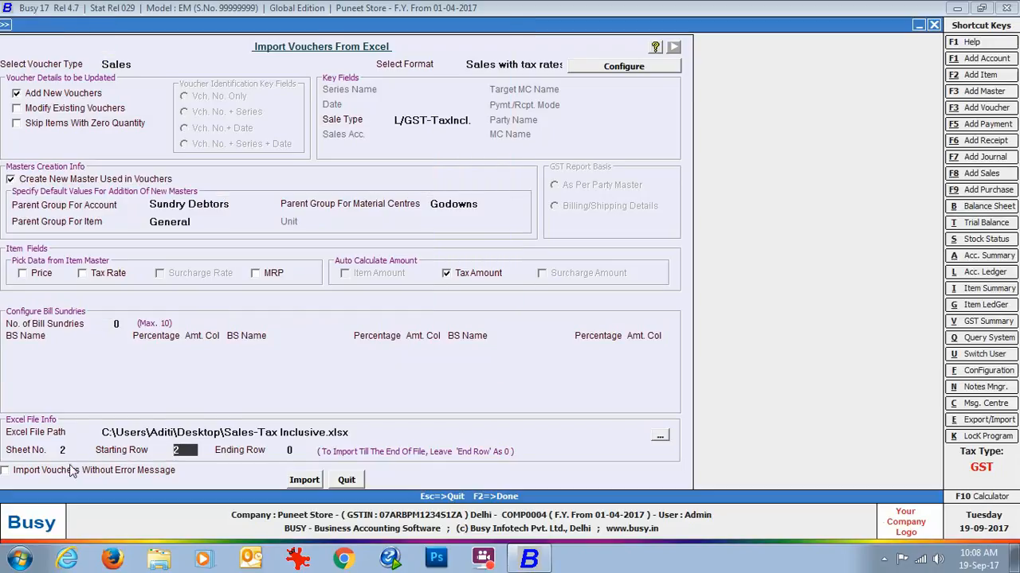
# - Import the tax-inclusive sales vouchers from sheet 1, starting at row 2, and close the import form
pyautogui.click(304, 479)
pyautogui.click(546, 311)
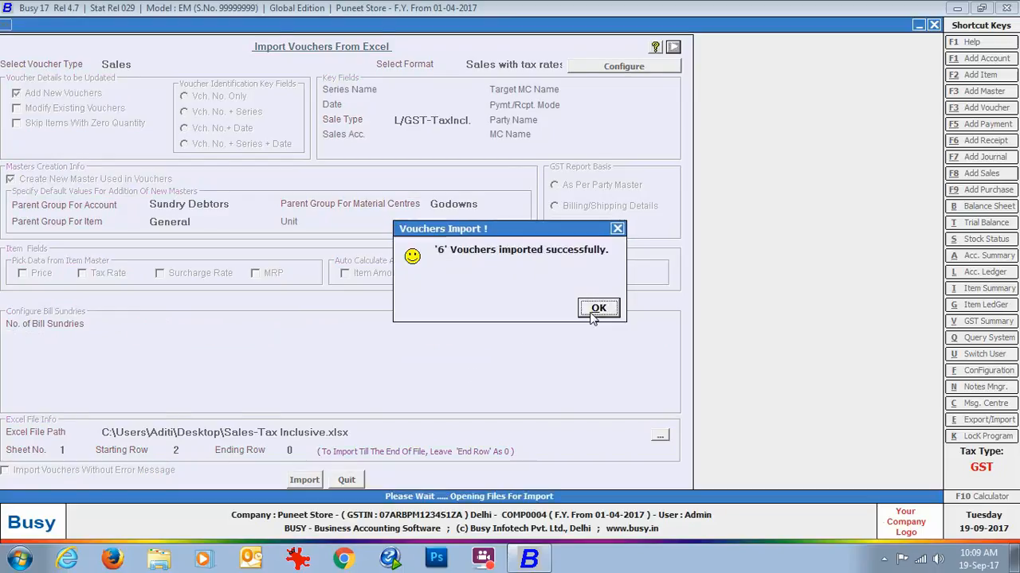
pyautogui.click(597, 310)
pyautogui.click(346, 480)
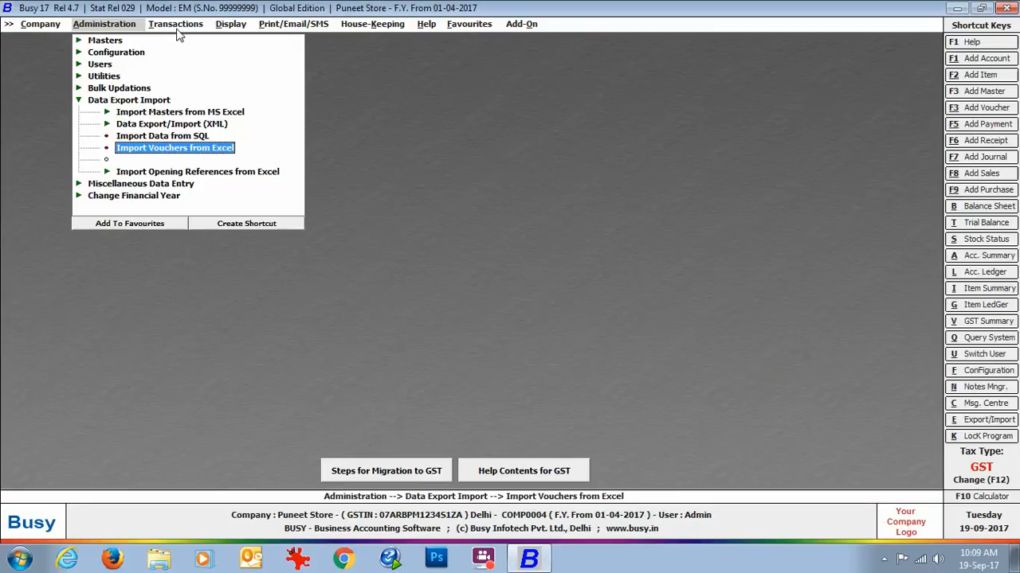
# - List the sales vouchers of all series on screen with both starting and ending date set to 03-07-2017
pyautogui.click(177, 24)
pyautogui.click(198, 75)
pyautogui.click(431, 309)
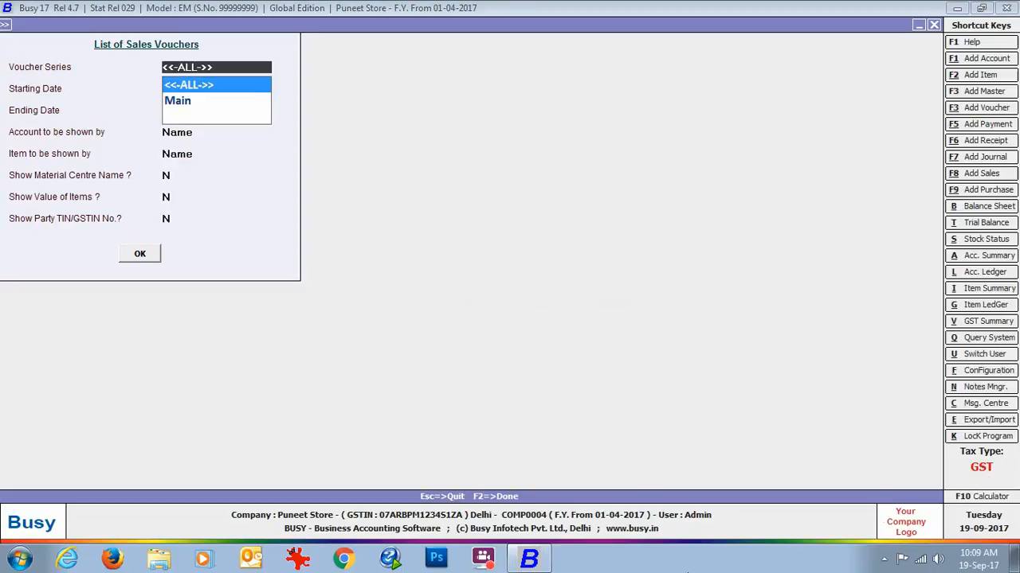
pyautogui.press('Return')
pyautogui.write('03-07')
pyautogui.press('Return')
pyautogui.write('03-07')
pyautogui.press('Return')
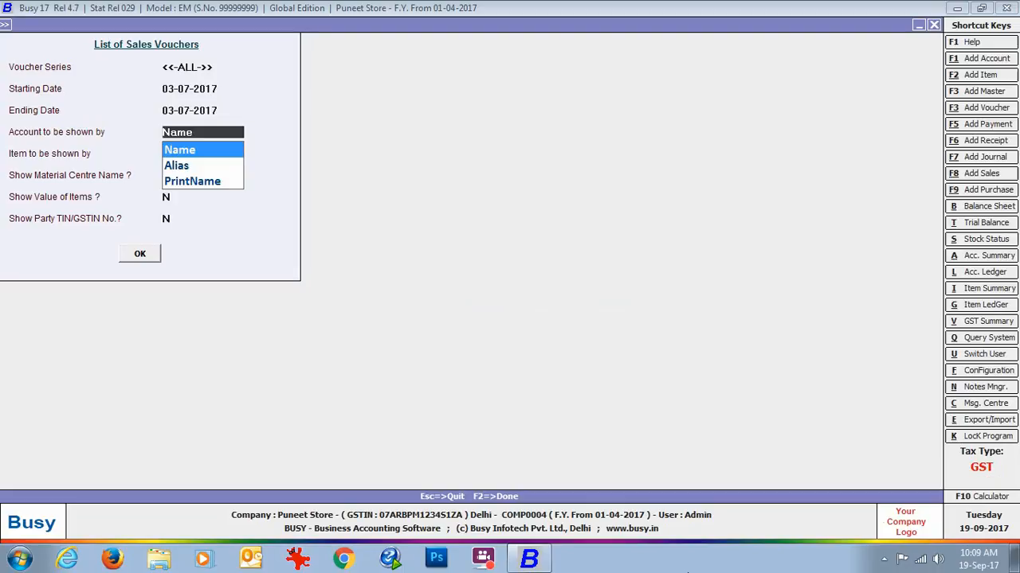
pyautogui.press('Return')
pyautogui.press('Return')
pyautogui.press('Return')
pyautogui.press('Return')
pyautogui.press('Return')
pyautogui.press('Return')
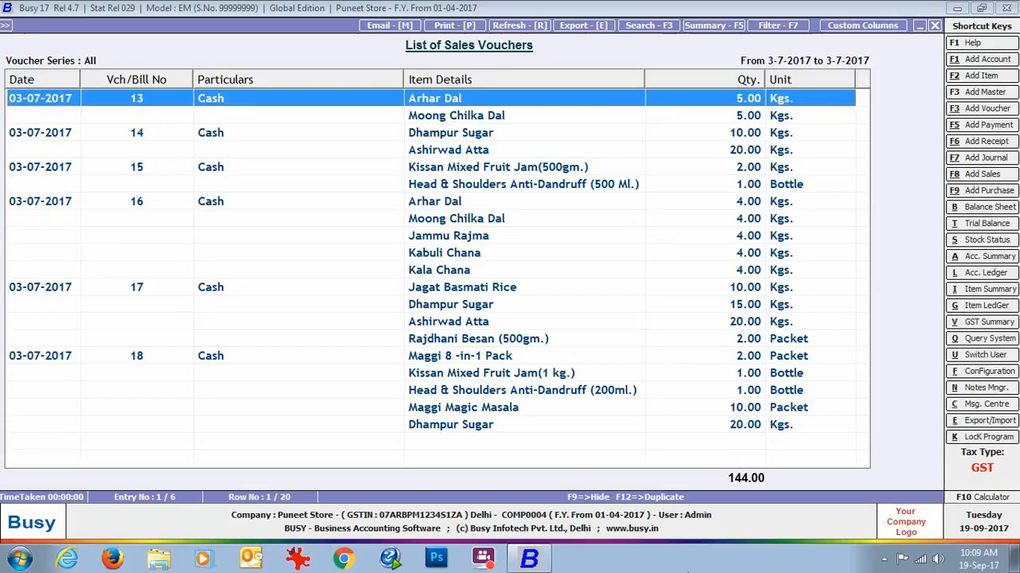
# - Open sales voucher 13 and display the item-wise tax information of Arhar Dal
pyautogui.doubleClick(430, 98)
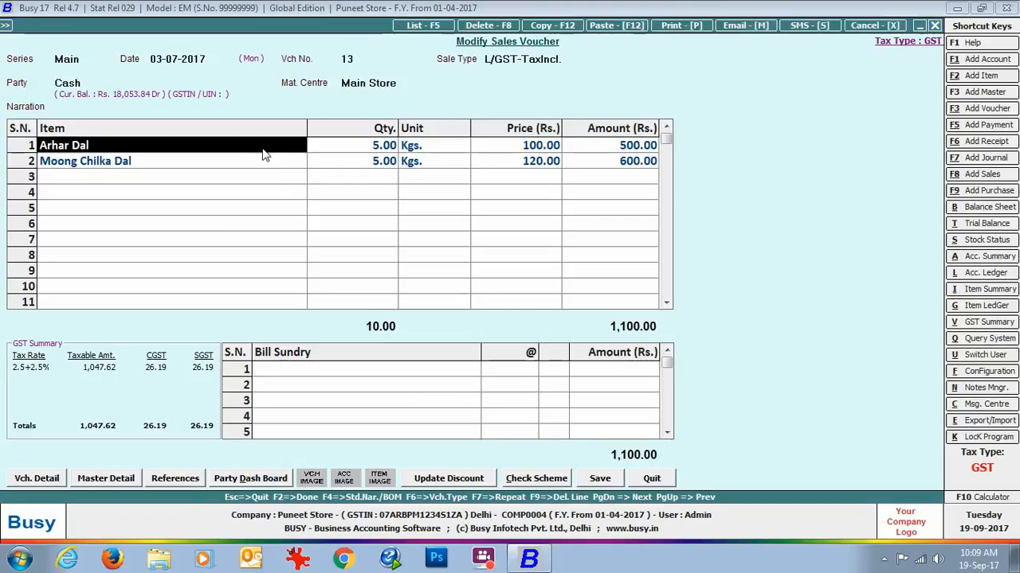
pyautogui.press('Return')
pyautogui.press('Return')
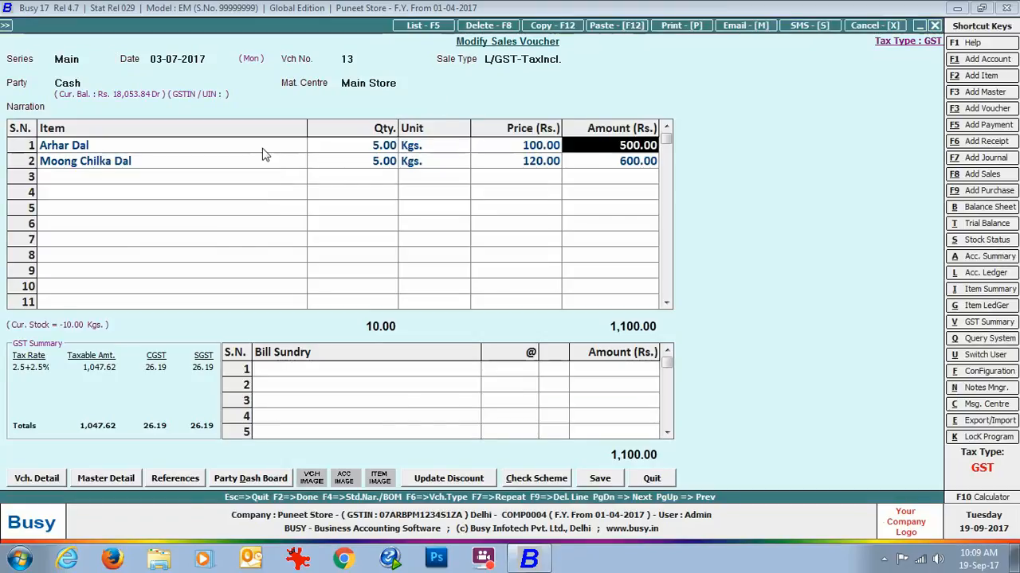
pyautogui.press('Return')
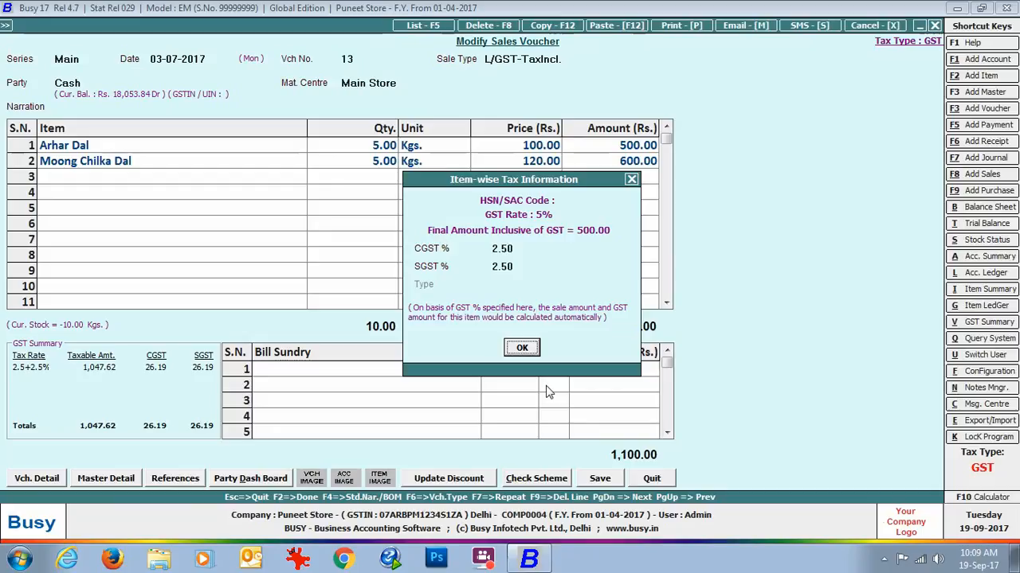
# - Close the tax information, sales voucher 13 and the list of sales vouchers
pyautogui.click(520, 348)
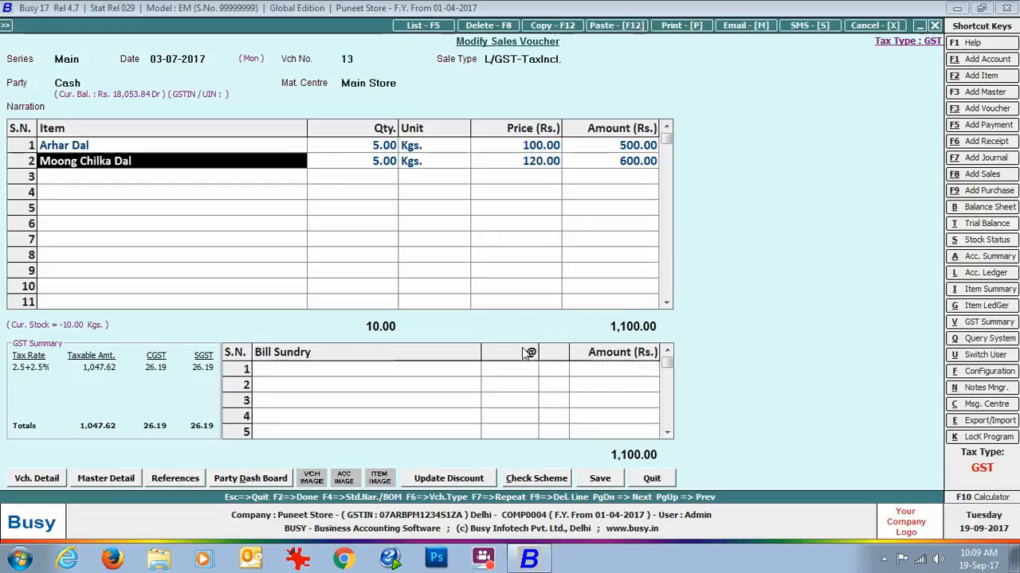
pyautogui.click(934, 27)
pyautogui.click(934, 27)
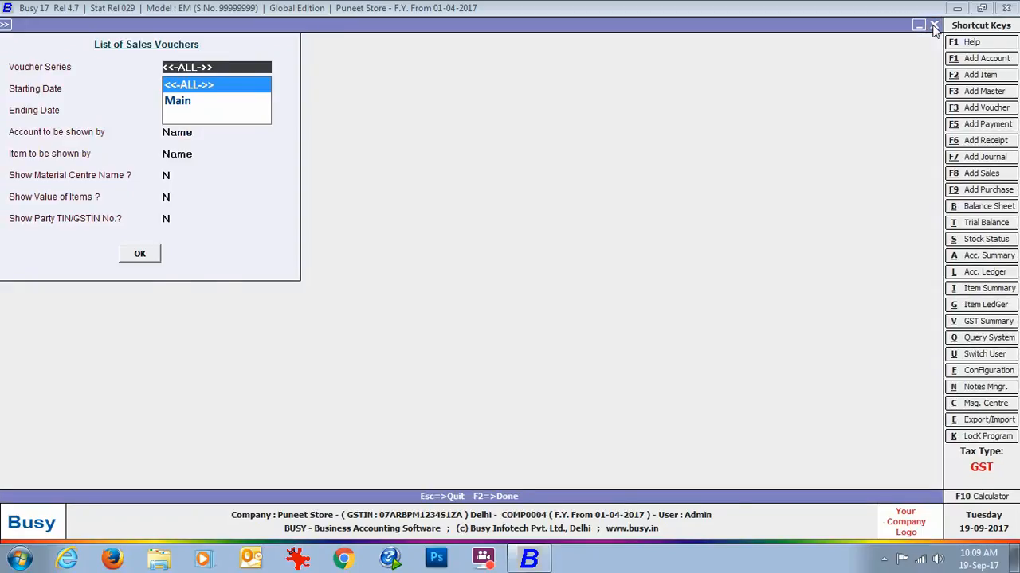
pyautogui.click(934, 27)
# - Start another voucher import from Excel with voucher type Sales and the Import Sales format
pyautogui.click(120, 25)
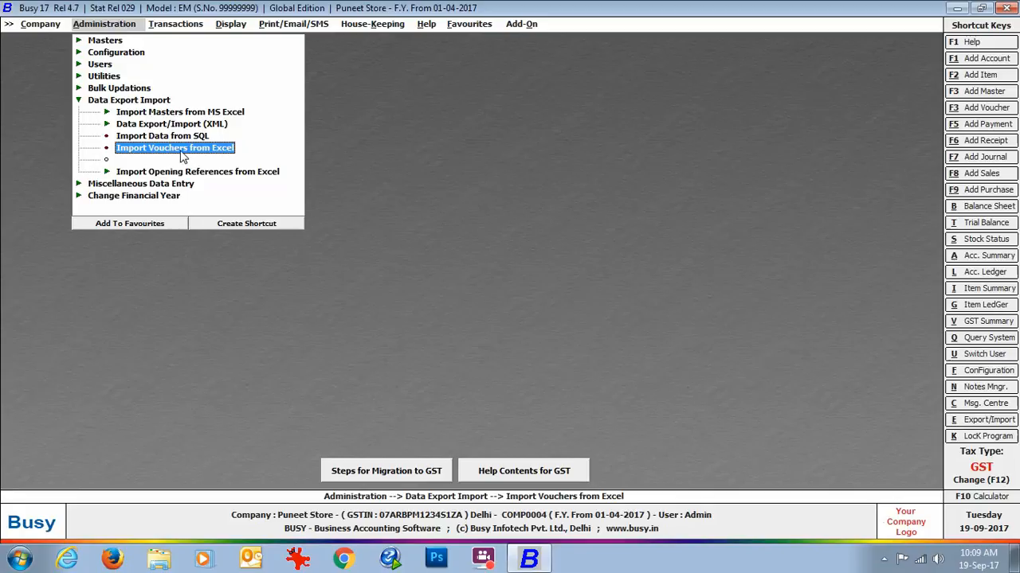
pyautogui.press('Return')
pyautogui.press('Return')
pyautogui.press('Return')
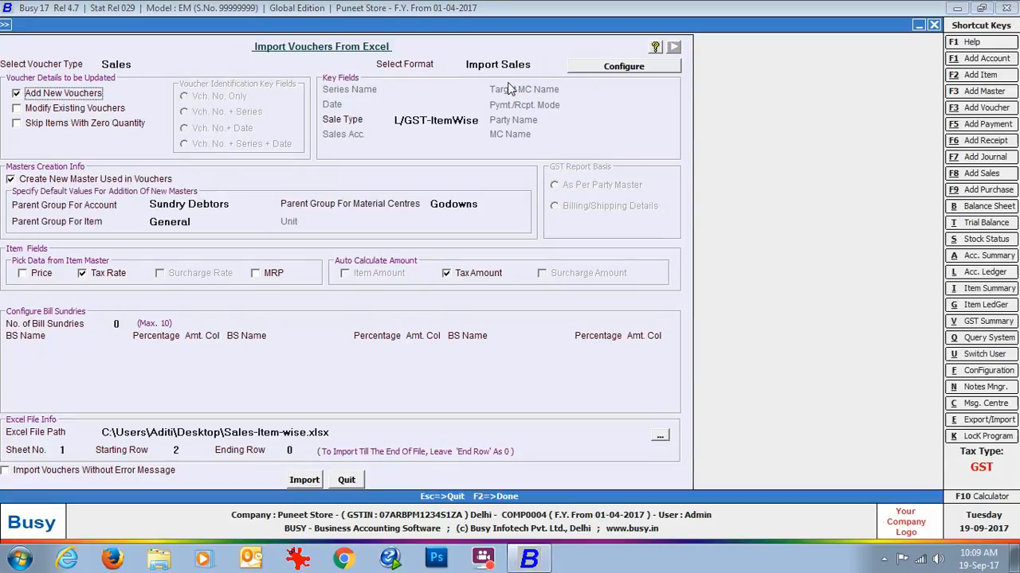
# - Change the sale type of the Import Sales format to L/GST-TaxIncl
pyautogui.click(480, 119)
pyautogui.press('BackSpace')
pyautogui.press('BackSpace')
pyautogui.press('BackSpace')
pyautogui.press('BackSpace')
pyautogui.press('BackSpace')
pyautogui.press('BackSpace')
pyautogui.press('BackSpace')
pyautogui.press('BackSpace')
pyautogui.write('tax')
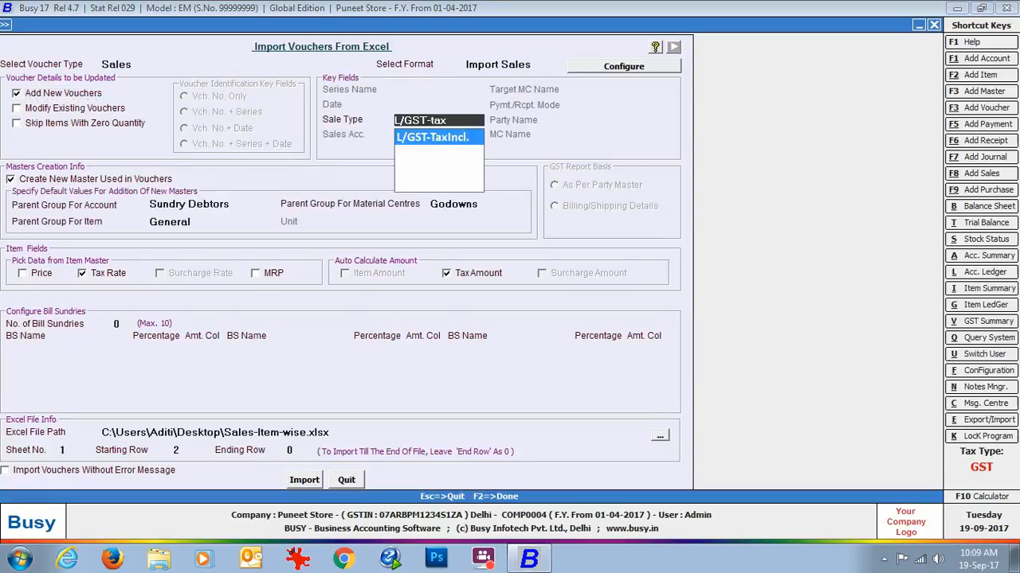
pyautogui.press('Return')
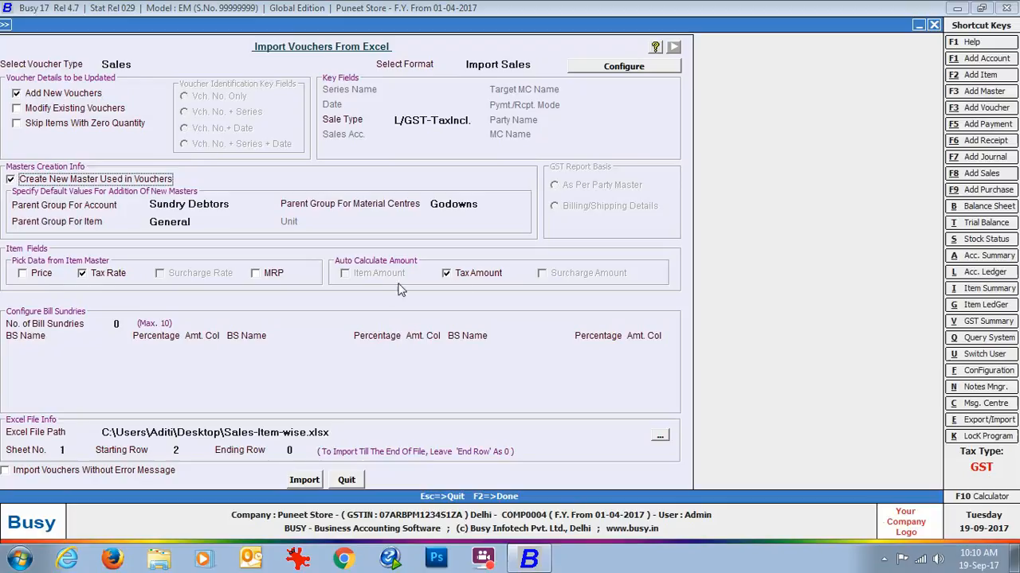
# - Open the Sales-Tax Inclusive workbook from the desktop, review the bill rows in Sheet2, and return to Busy 17
pyautogui.click(1015, 559)
pyautogui.doubleClick(96, 235)
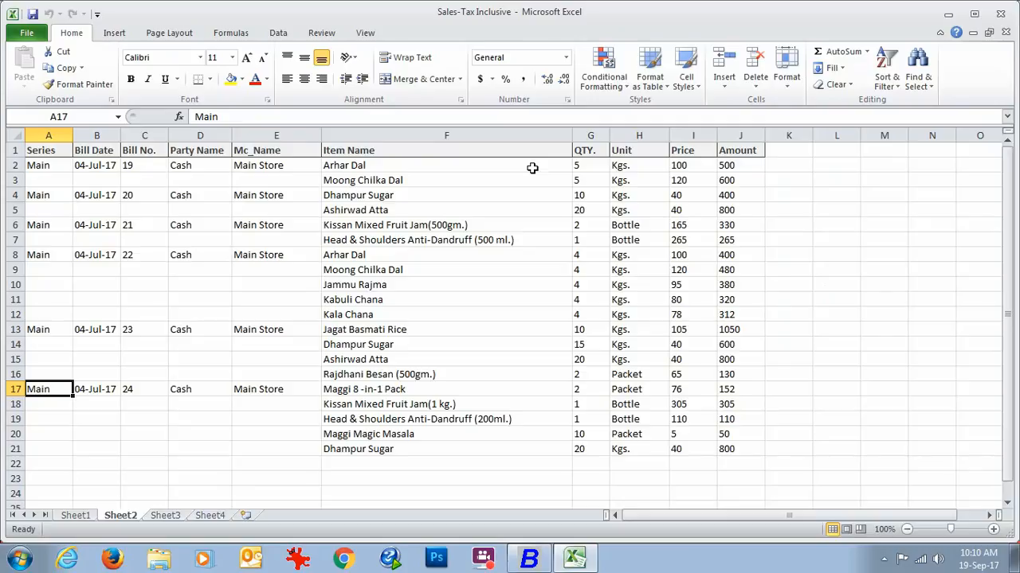
pyautogui.click(535, 563)
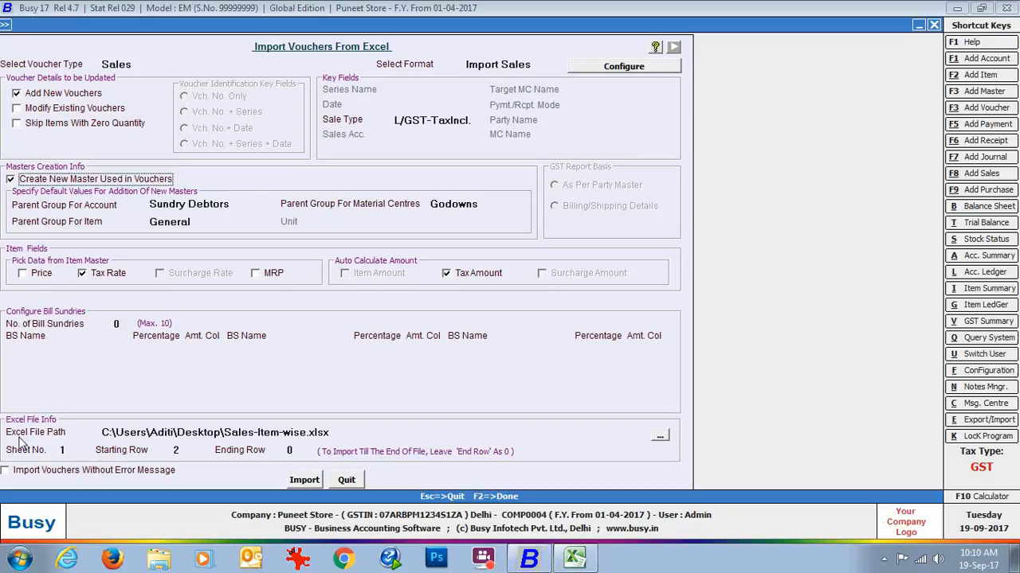
# - Choose Sales-Tax Inclusive.xlsx from the desktop as the import file and set the sheet number to 2
pyautogui.click(660, 435)
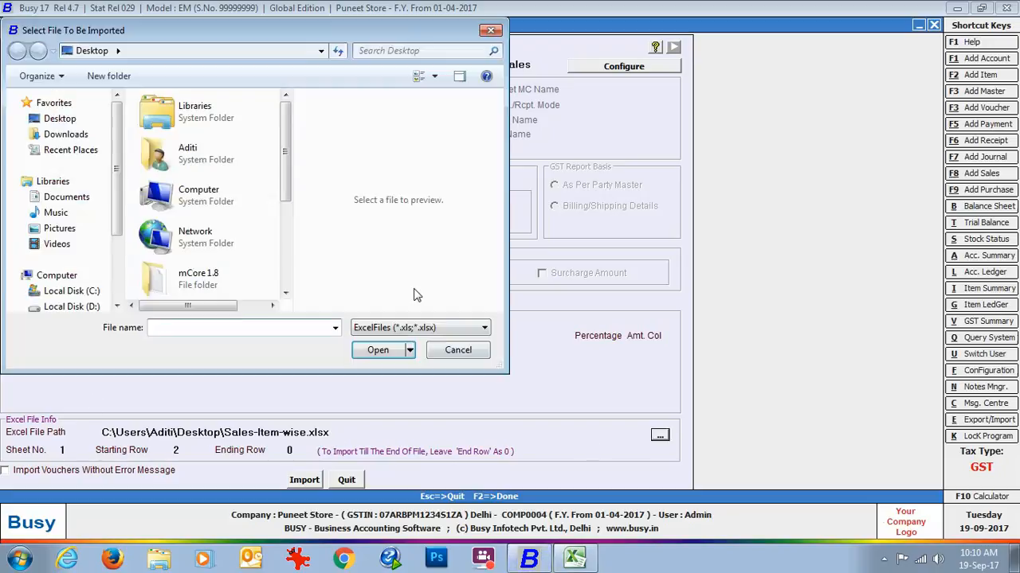
pyautogui.scroll(-2, 211, 231)
pyautogui.click(215, 275)
pyautogui.press('Return')
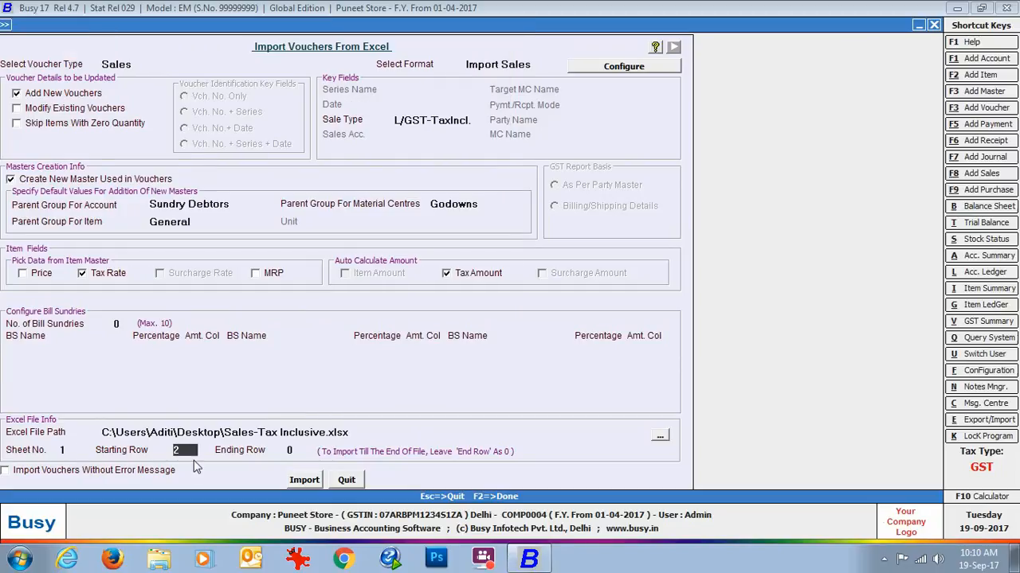
pyautogui.click(72, 450)
pyautogui.write('2')
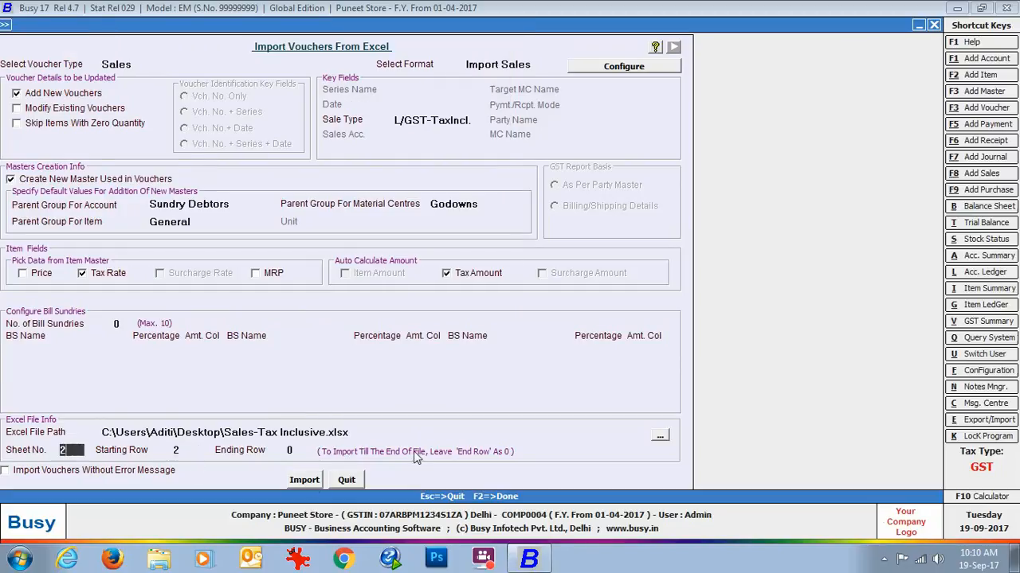
# - Run the import of the tax-inclusive sales vouchers with the Import Sales format, and close the import form
pyautogui.click(303, 479)
pyautogui.click(546, 313)
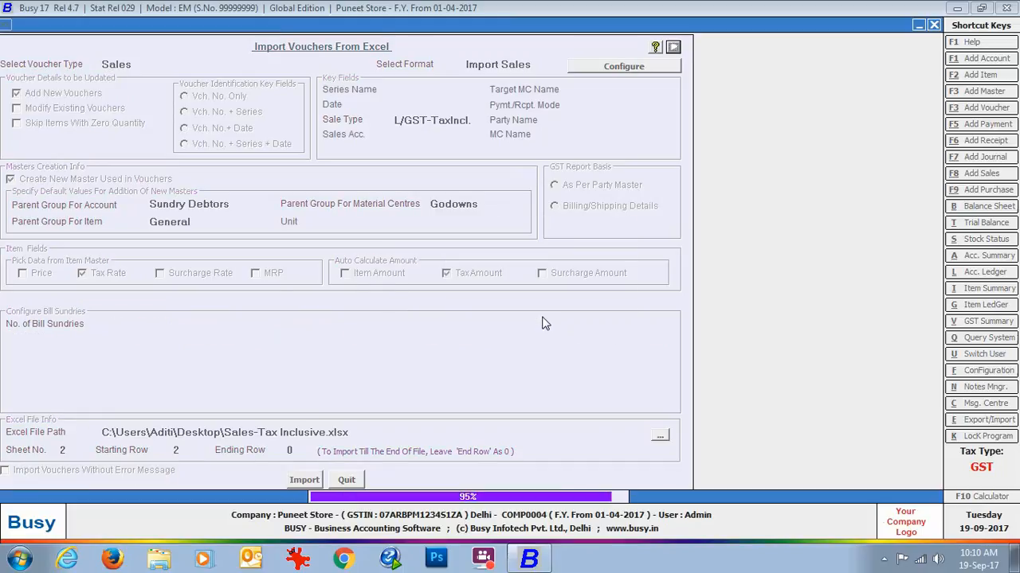
pyautogui.click(598, 309)
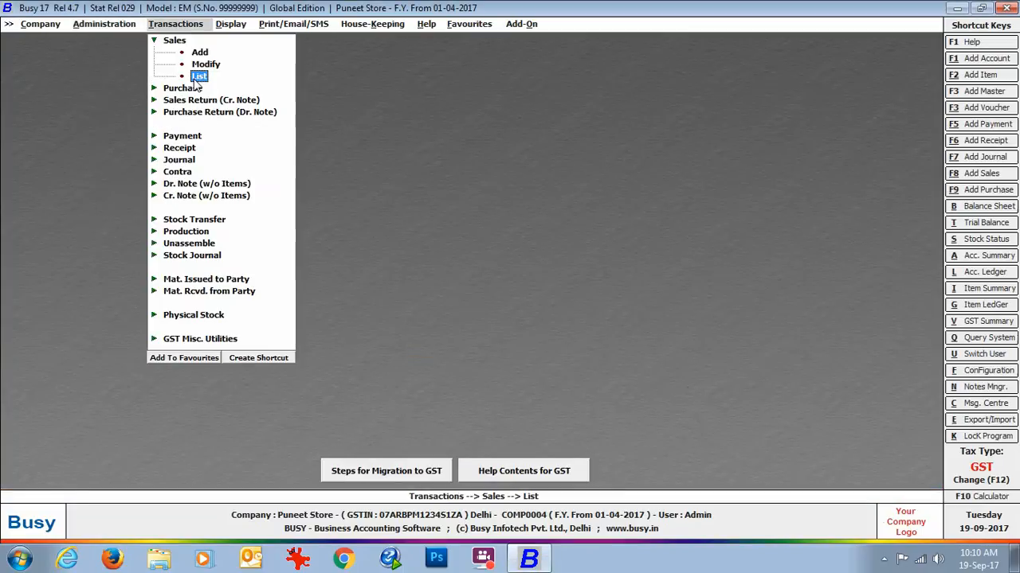
# - List the sales vouchers of all series on screen with both starting and ending date set to 04-07-2017
pyautogui.press('Return')
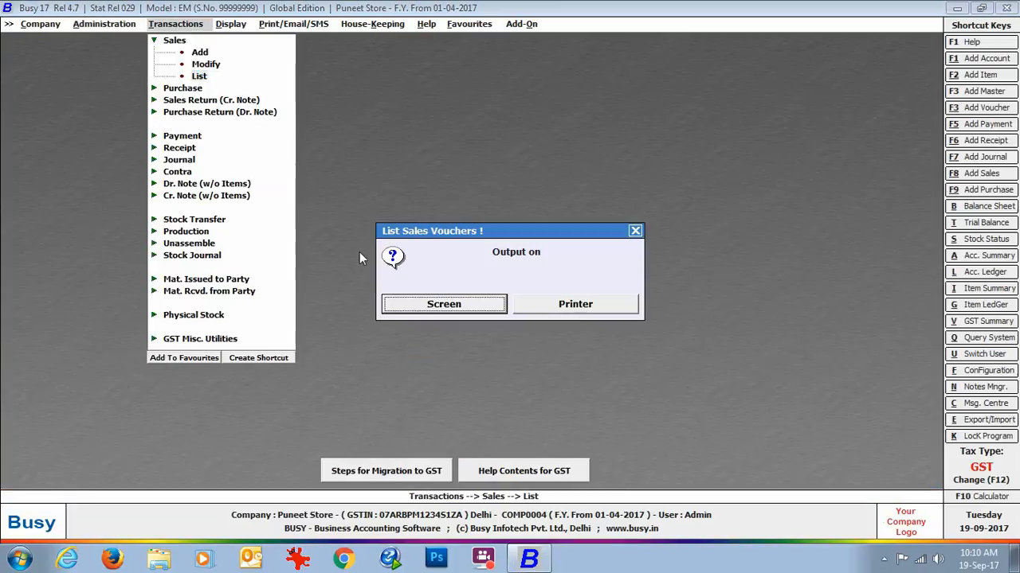
pyautogui.click(397, 304)
pyautogui.press('Return')
pyautogui.write('04-07')
pyautogui.press('Return')
pyautogui.write('04-07')
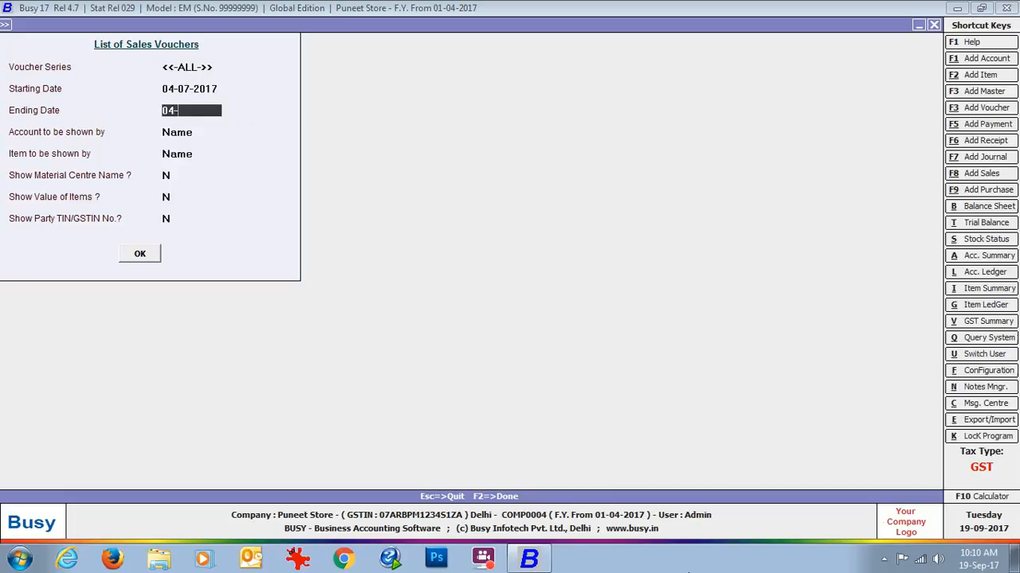
pyautogui.press('Return')
pyautogui.press('Return')
pyautogui.press('Return')
pyautogui.press('Return')
pyautogui.press('Return')
pyautogui.press('Return')
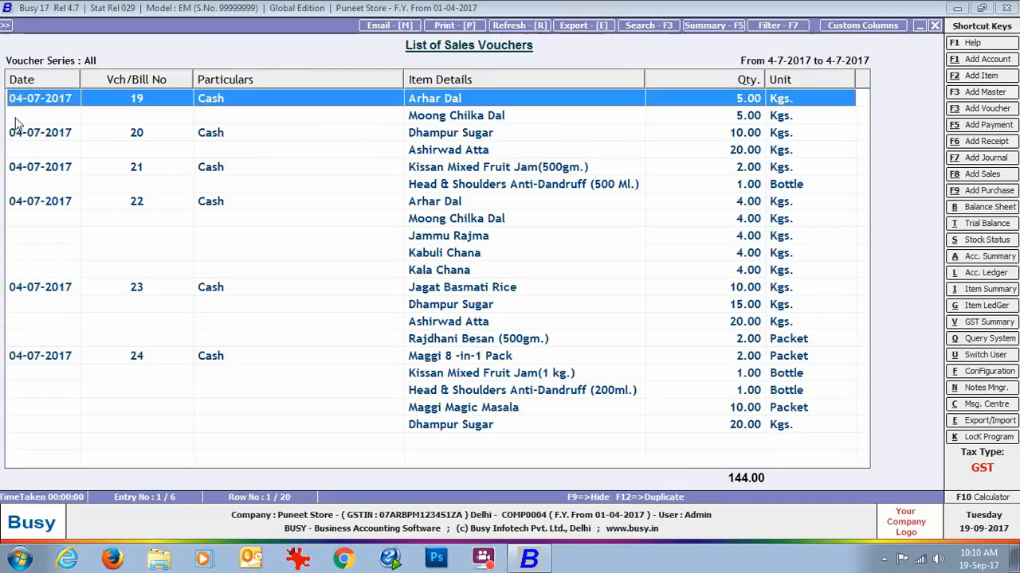
# - Open sales voucher 19 and display the item-wise tax information of Arhar Dal
pyautogui.press('Return')
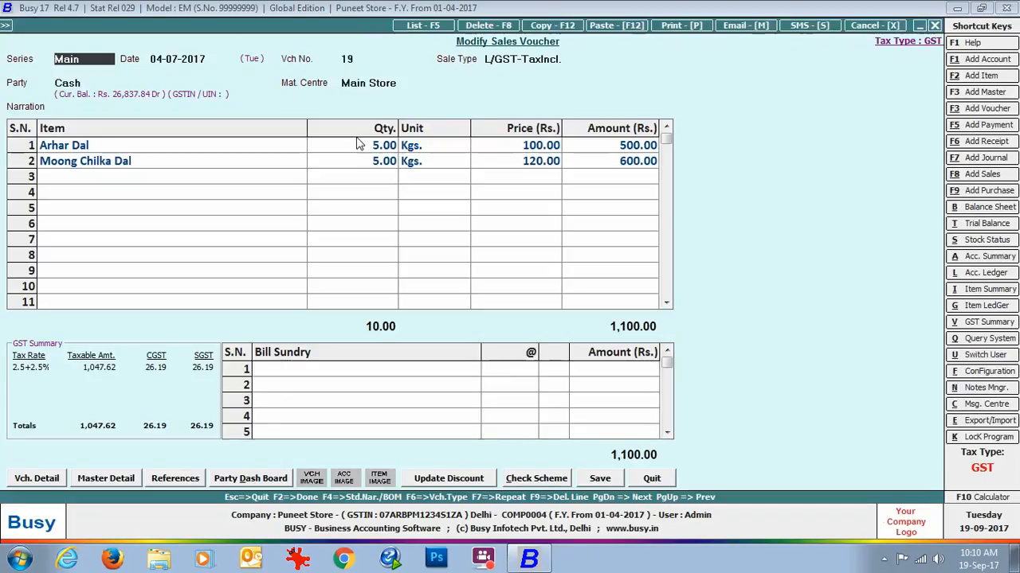
pyautogui.click(295, 144)
pyautogui.press('Return')
pyautogui.press('Return')
pyautogui.press('Return')
pyautogui.press('Return')
pyautogui.press('Return')
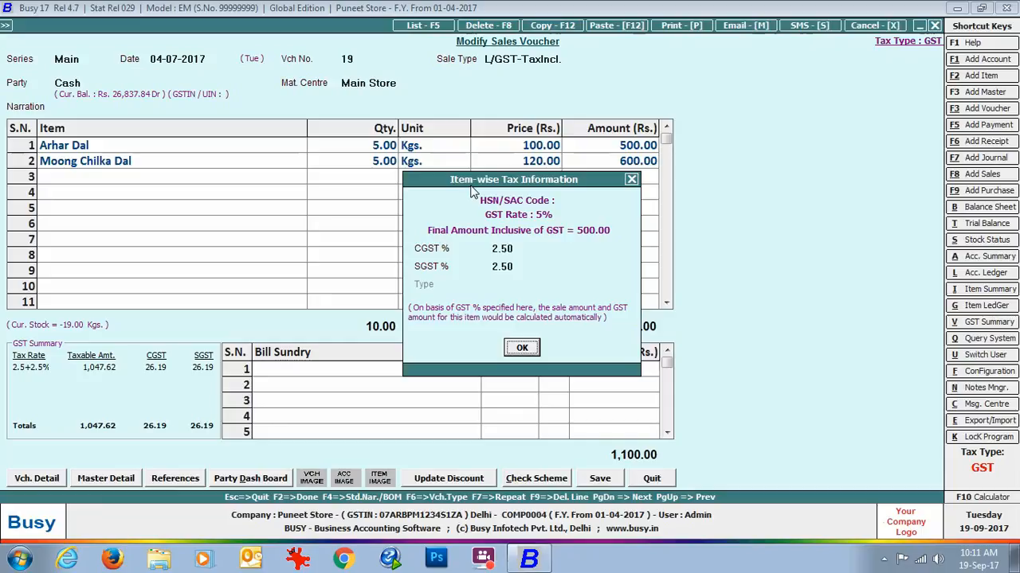
# - Close sales voucher 19 and its list, and start a Sales voucher import from Excel with the Sales format
pyautogui.click(630, 179)
pyautogui.click(935, 27)
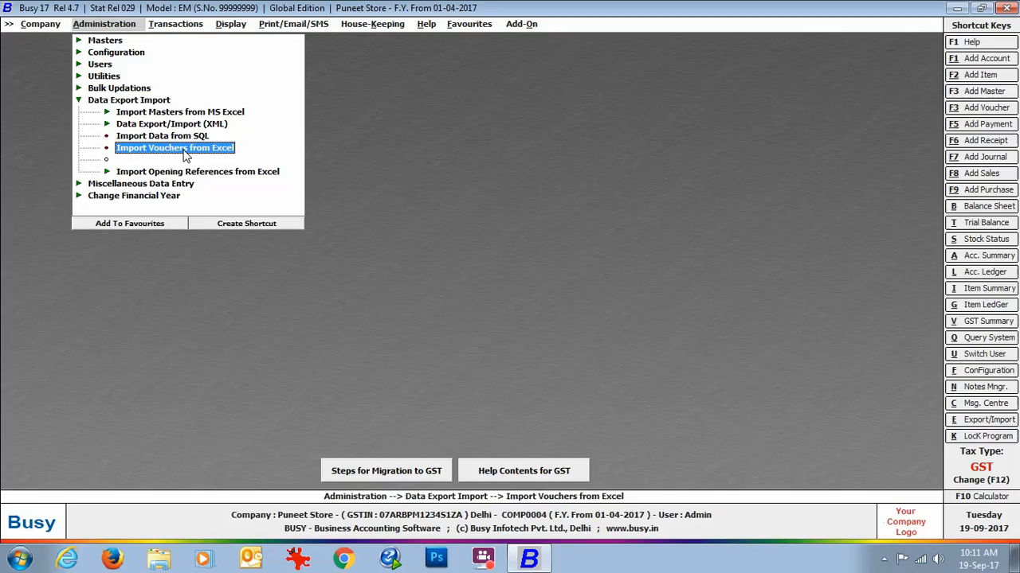
pyautogui.click(185, 156)
pyautogui.press('Return')
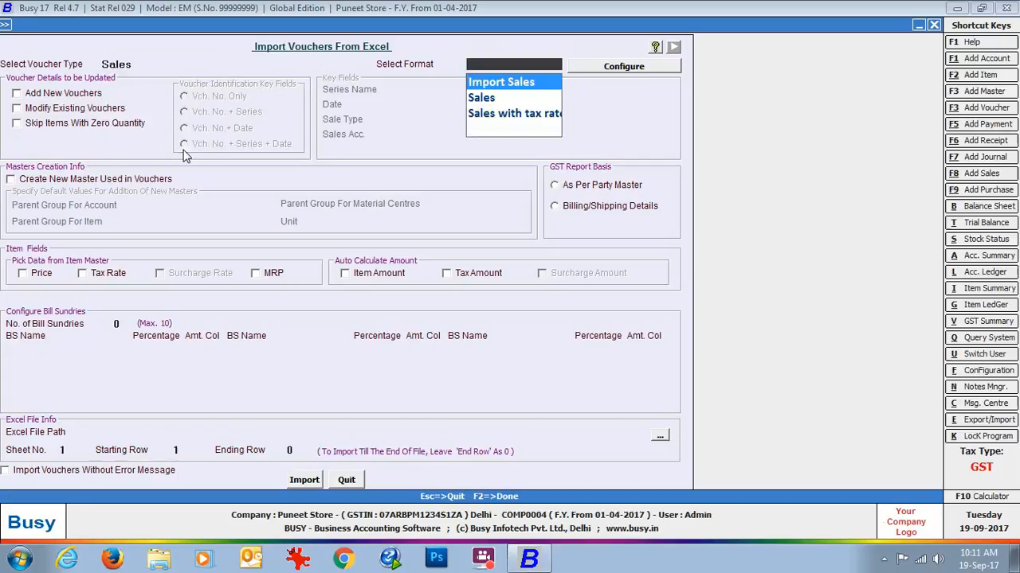
pyautogui.press('Down')
pyautogui.press('Return')
# - Review the Sales import format's configuration against Sheet3 of the Sales-Tax Inclusive workbook in Excel, and return to the import form in Busy
pyautogui.click(619, 67)
pyautogui.click(26, 89)
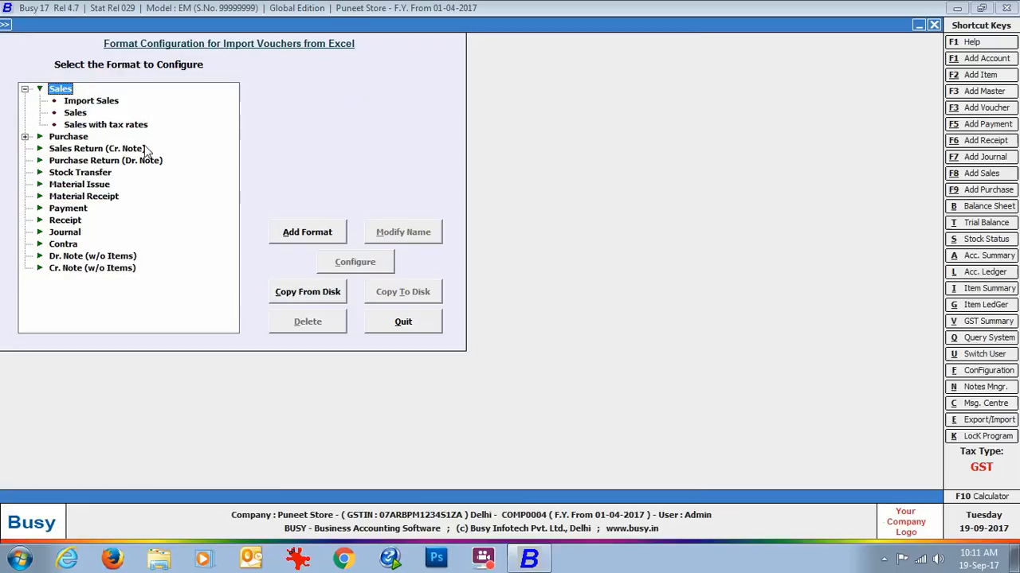
pyautogui.click(77, 113)
pyautogui.click(339, 262)
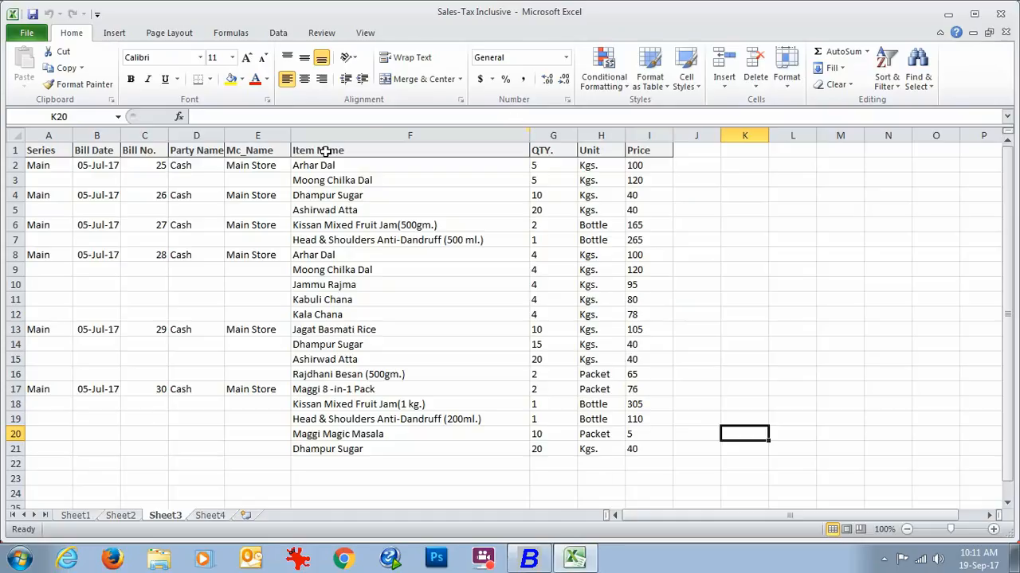
pyautogui.click(529, 559)
pyautogui.click(264, 297)
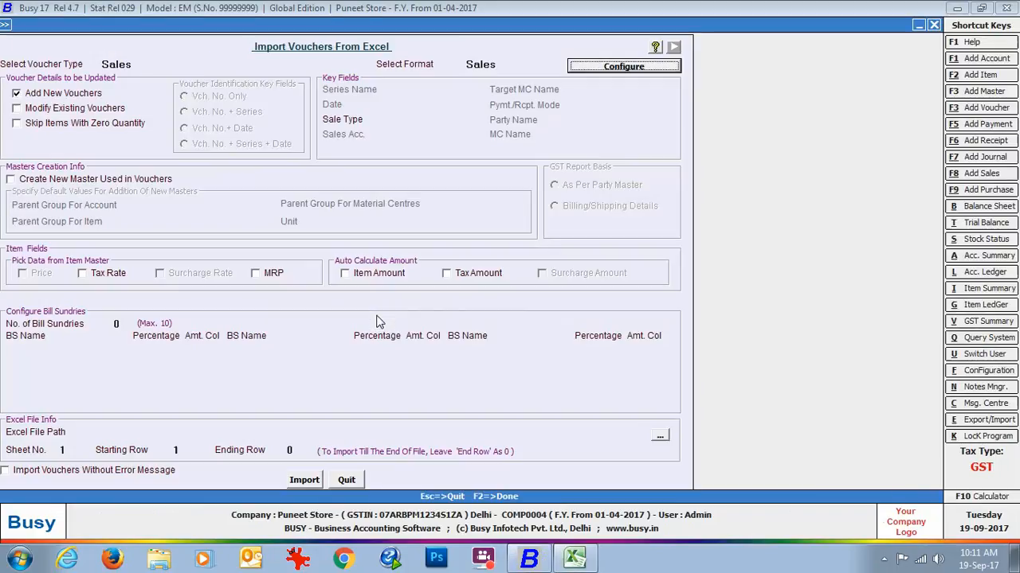
# - Set the sale type of the import to L/GST-ItemWise
pyautogui.click(431, 119)
pyautogui.write('itemw')
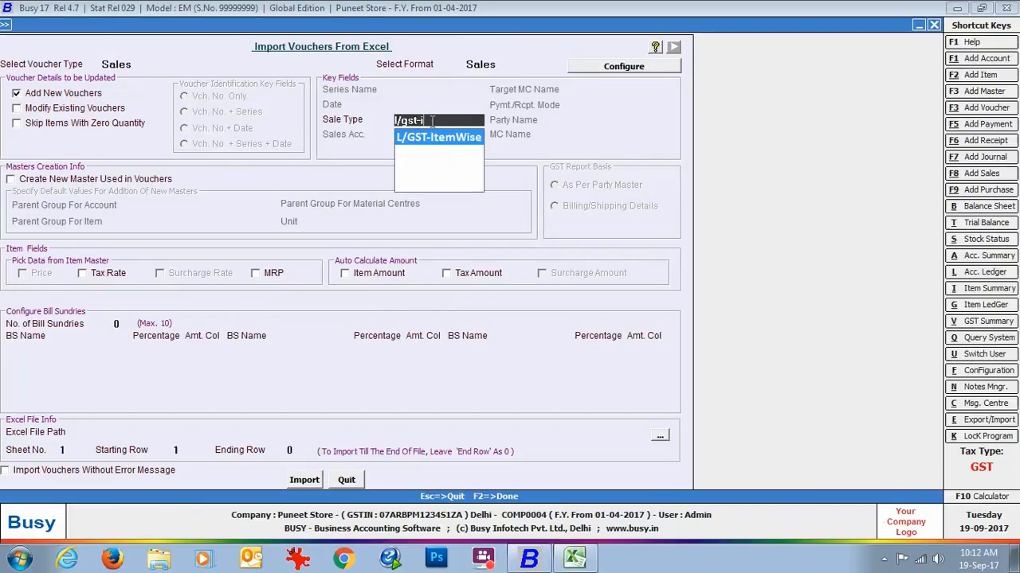
pyautogui.press('Return')
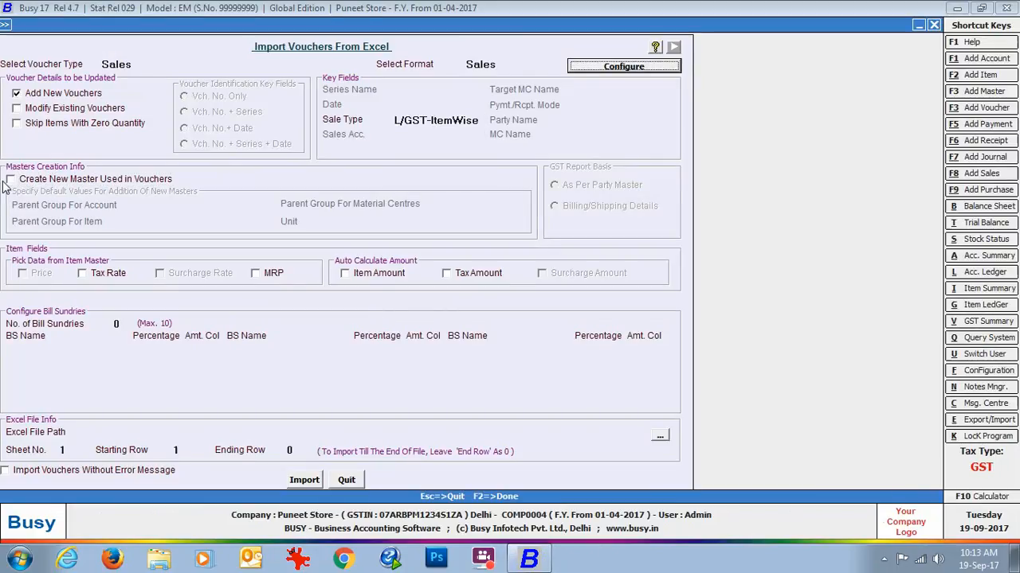
# - Enable creating new masters used in vouchers, with parent groups Sundry Debtors for accounts, General for items and Godowns for material centres
pyautogui.press('space')
pyautogui.press('Return')
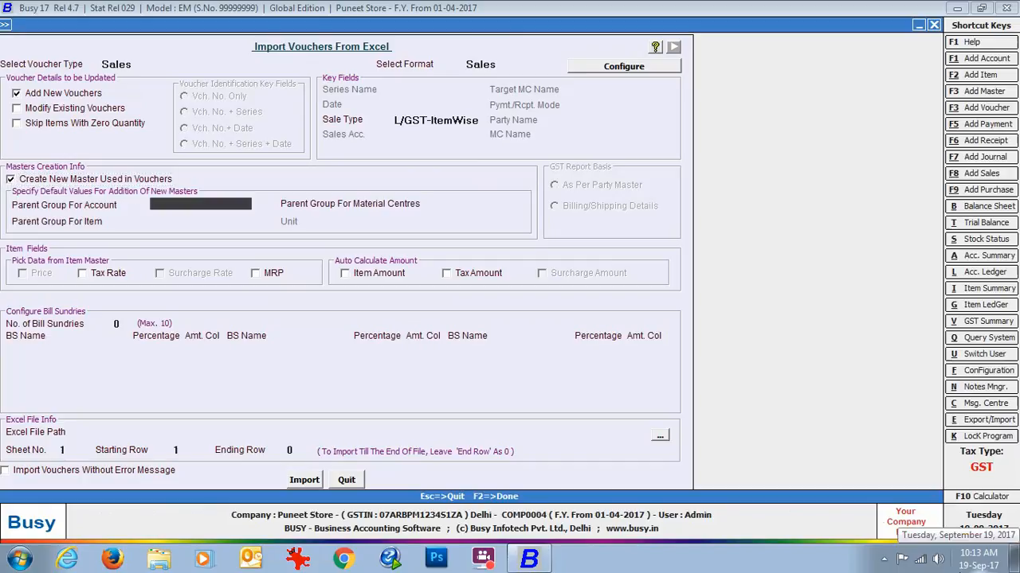
pyautogui.press('Down')
pyautogui.press('Down')
pyautogui.press('Return')
pyautogui.write('ge')
pyautogui.press('Return')
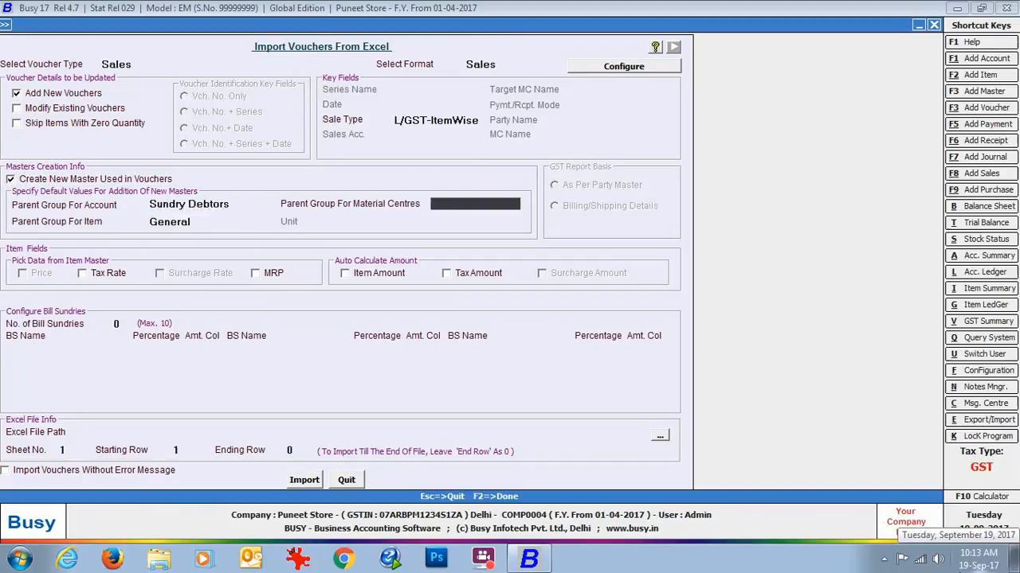
pyautogui.press('Return')
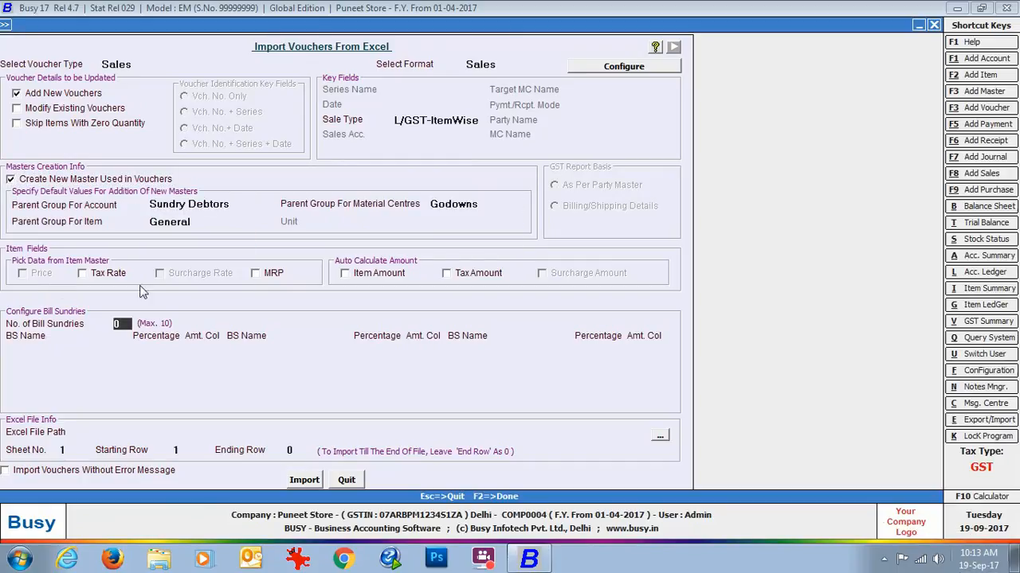
# - Have the tax rate picked from the item master, and the item amount and tax amount calculated automatically
pyautogui.click(84, 274)
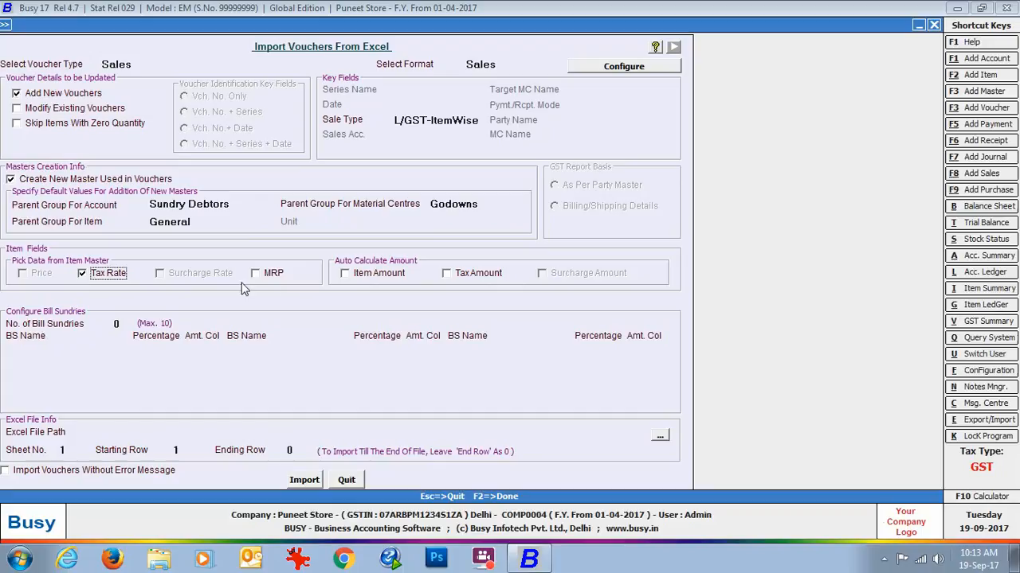
pyautogui.click(345, 274)
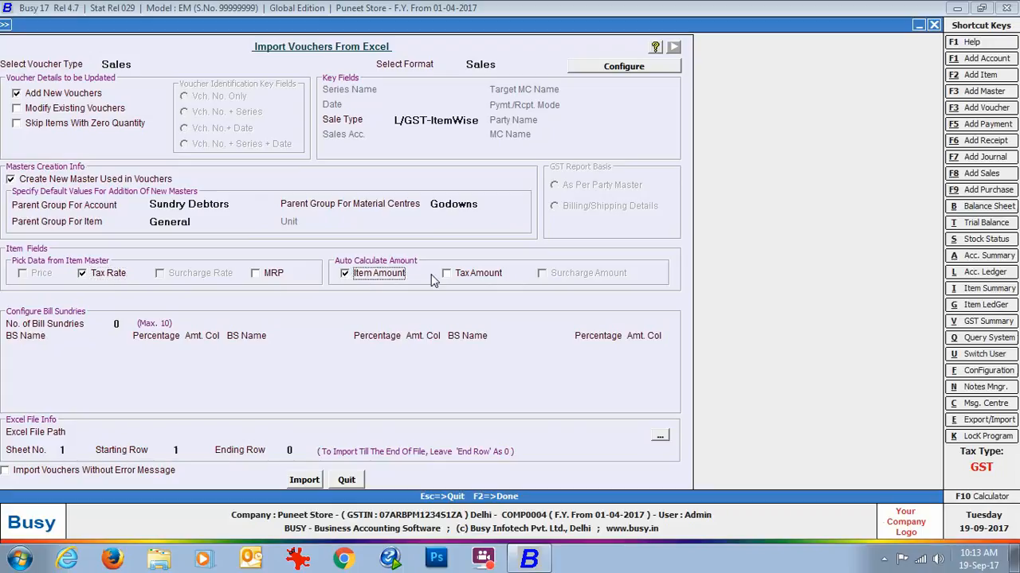
pyautogui.click(452, 275)
# - Choose Sales-Tax Inclusive.xlsx from the desktop as the import file, with sheet number 3 and starting row 2
pyautogui.click(661, 435)
pyautogui.moveTo(286, 184); pyautogui.dragTo(286, 267)
pyautogui.click(213, 279)
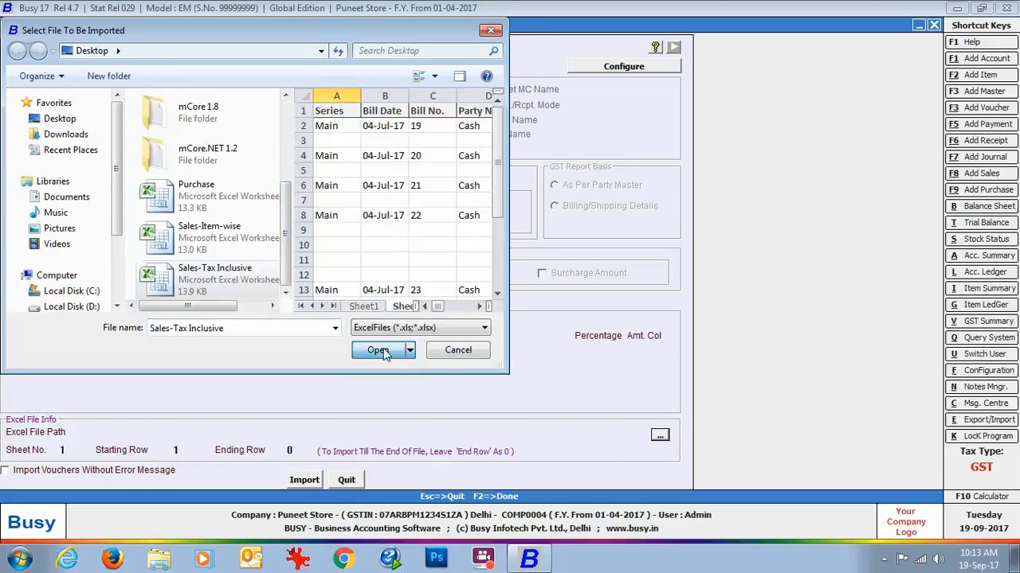
pyautogui.click(379, 351)
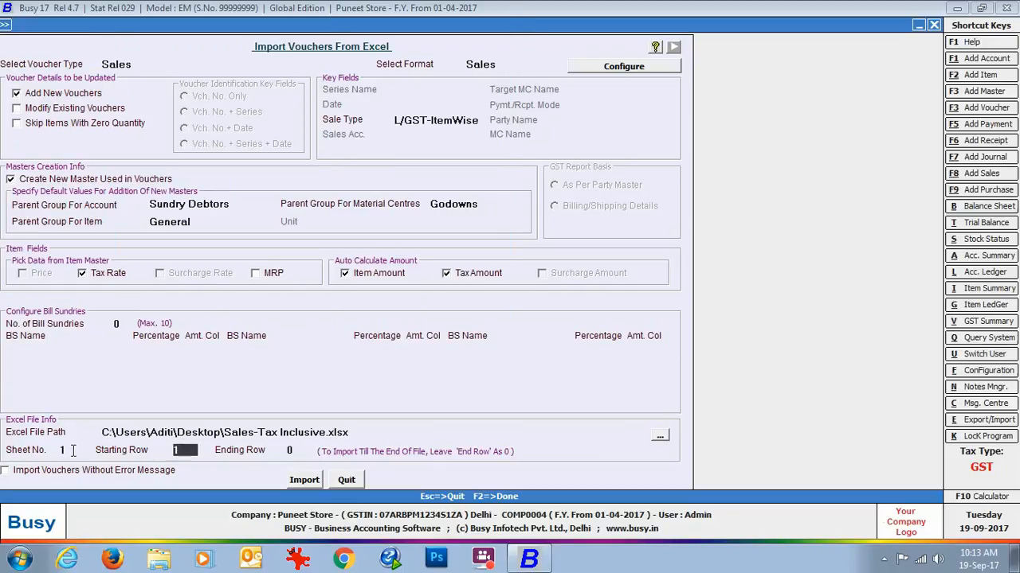
pyautogui.click(183, 452)
pyautogui.write('2')
# - Run the import of the item-wise GST sales vouchers and close the import form
pyautogui.click(305, 480)
pyautogui.click(533, 313)
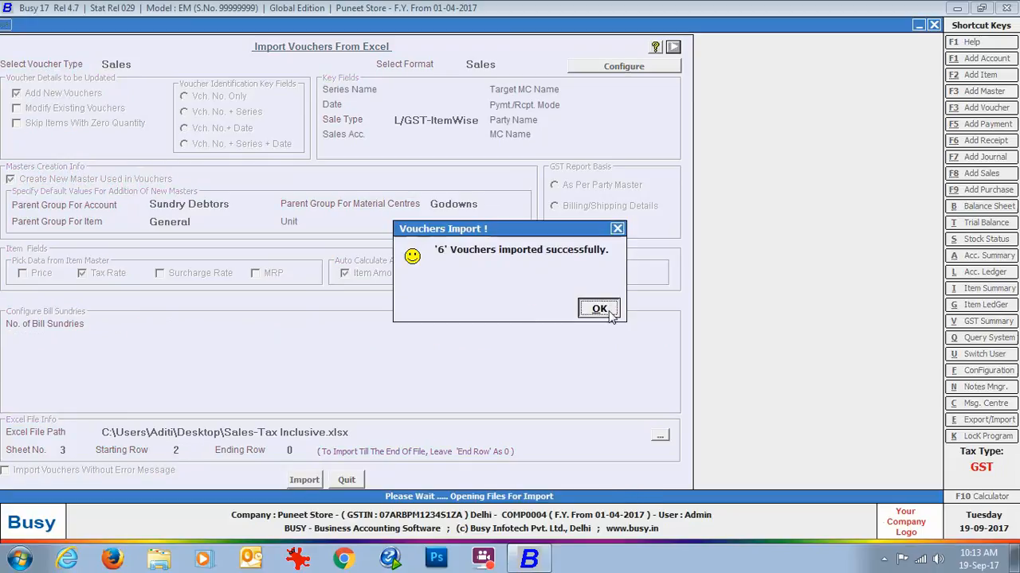
pyautogui.click(596, 309)
pyautogui.click(345, 479)
# - List the sales vouchers of all series on screen with both starting and ending date set to 05-07-2017
pyautogui.moveTo(175, 24)
pyautogui.click(199, 76)
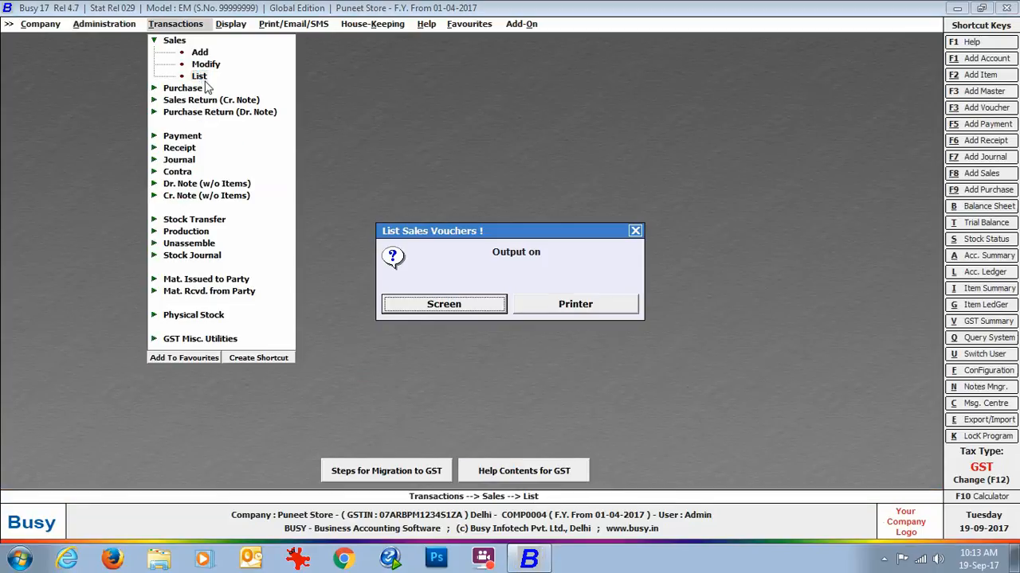
pyautogui.click(437, 308)
pyautogui.write('05-07')
pyautogui.press('Return')
pyautogui.write('05-07')
pyautogui.press('Return')
pyautogui.press('Return')
pyautogui.press('Return')
pyautogui.press('Return')
pyautogui.press('Return')
pyautogui.press('Return')
pyautogui.press('Return')
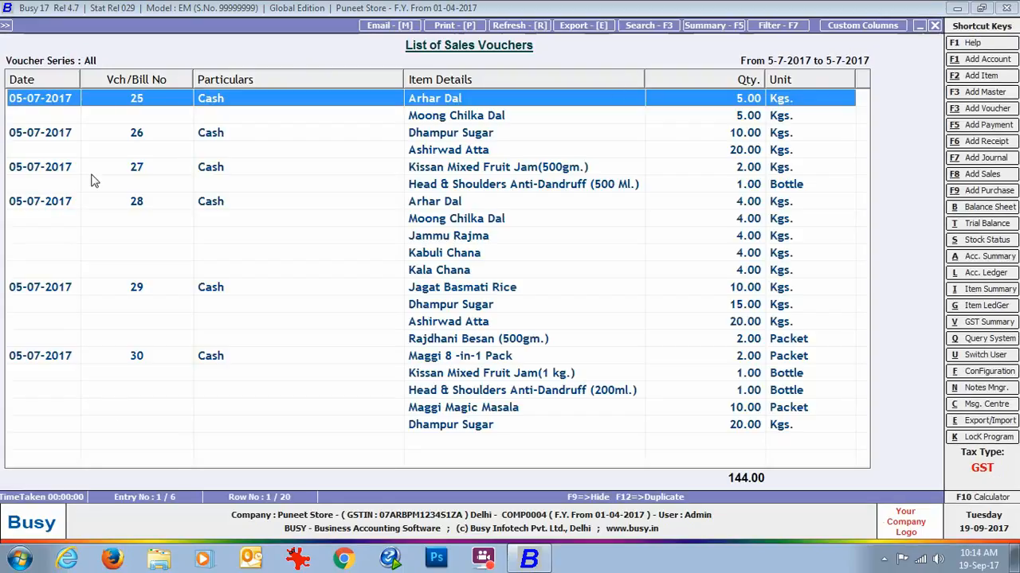
# - Open sales voucher 25 and display the item-wise GST details of Arhar Dal
pyautogui.doubleClick(516, 103)
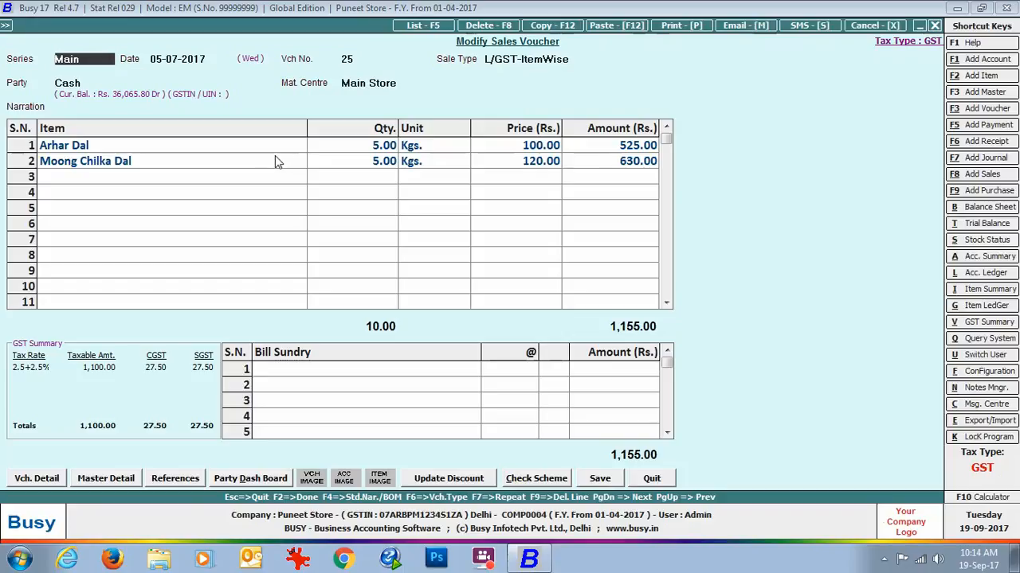
pyautogui.press('Return')
pyautogui.press('Return')
pyautogui.press('Return')
pyautogui.press('Return')
pyautogui.press('Return')
pyautogui.press('Return')
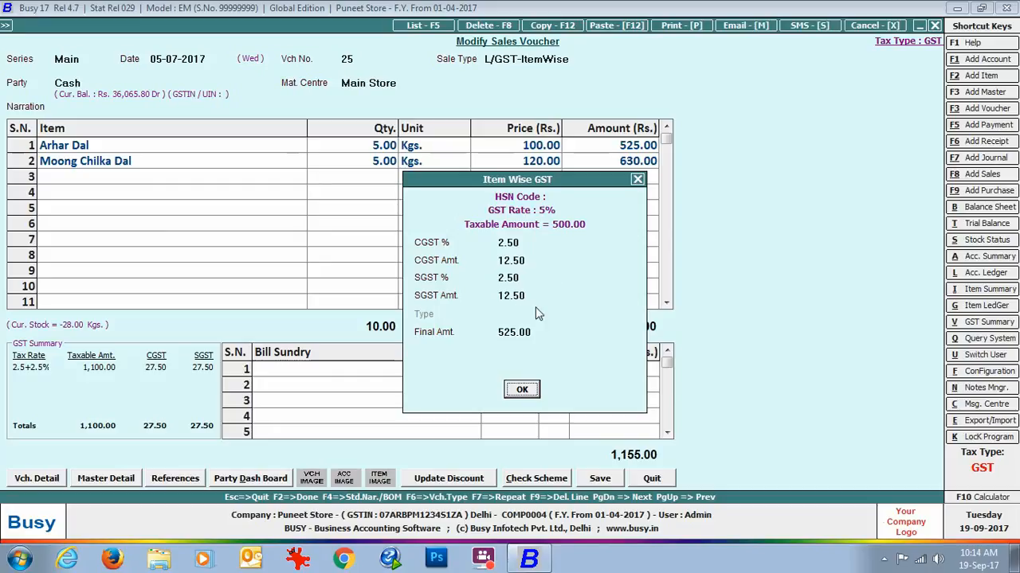
# - Close the item-wise GST details, sales voucher 25 and the sales voucher list, returning to the empty main window
pyautogui.click(512, 388)
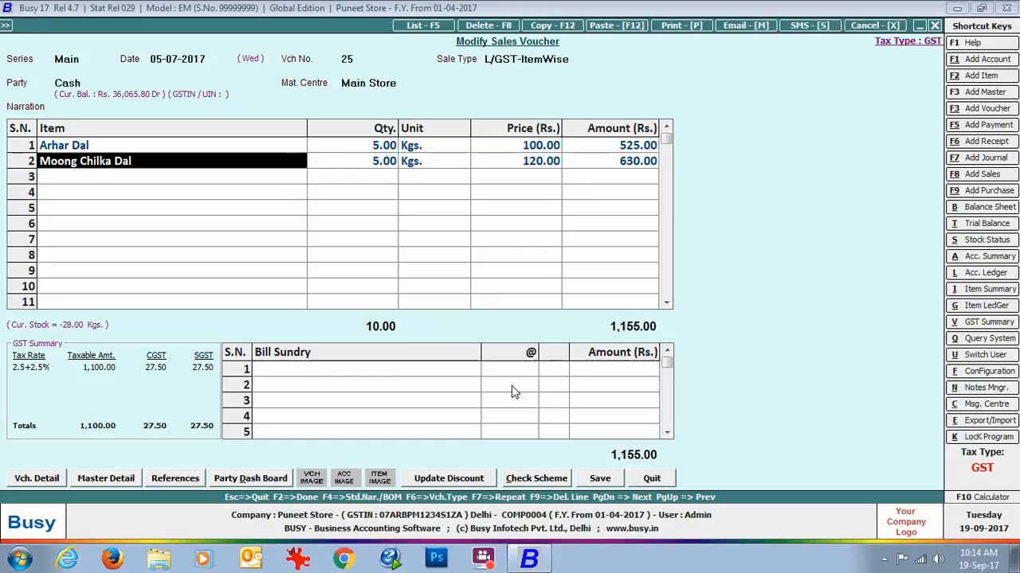
pyautogui.click(934, 25)
pyautogui.click(935, 27)
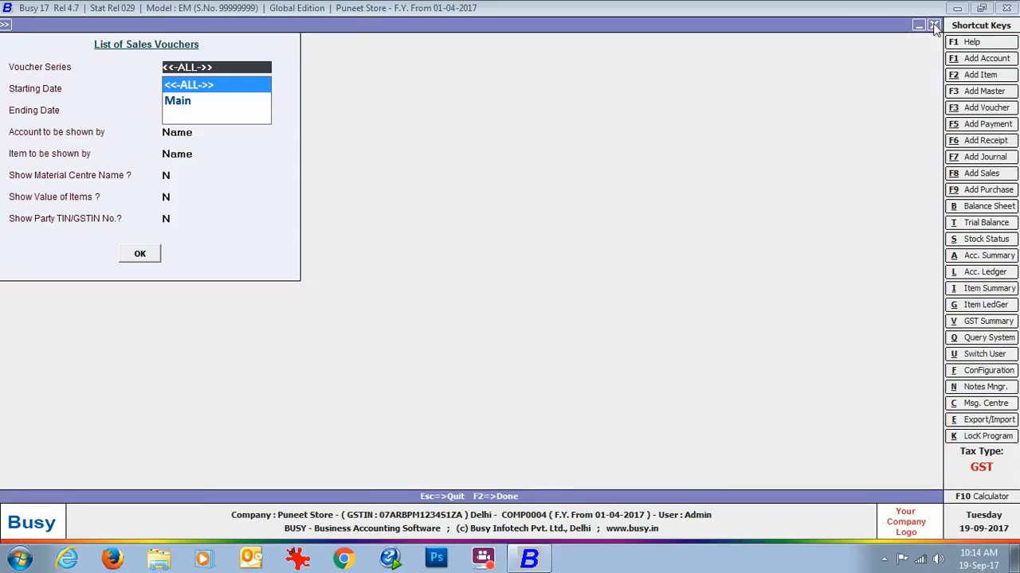
pyautogui.click(936, 28)
pyautogui.click(635, 230)
pyautogui.press('Escape')
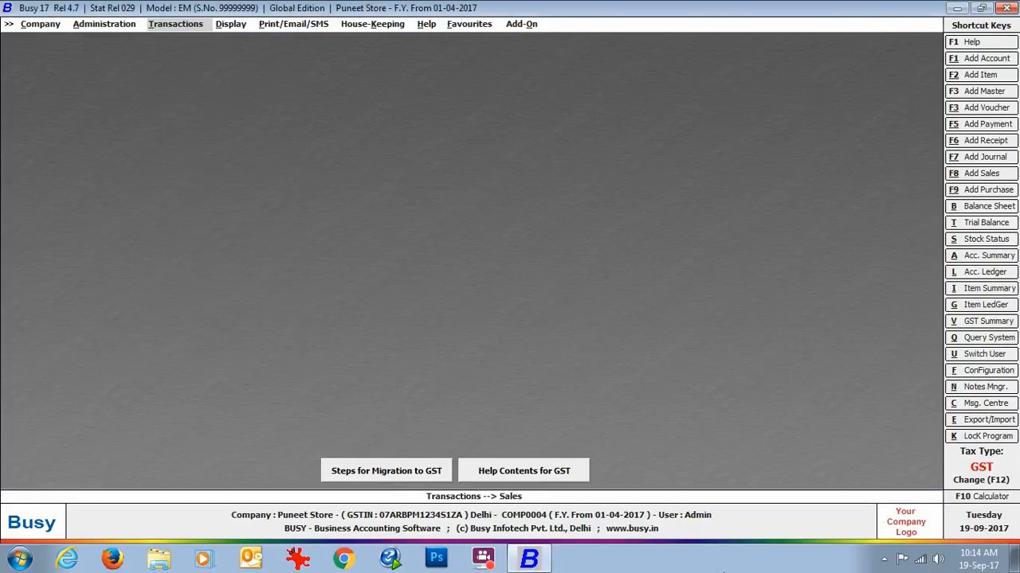